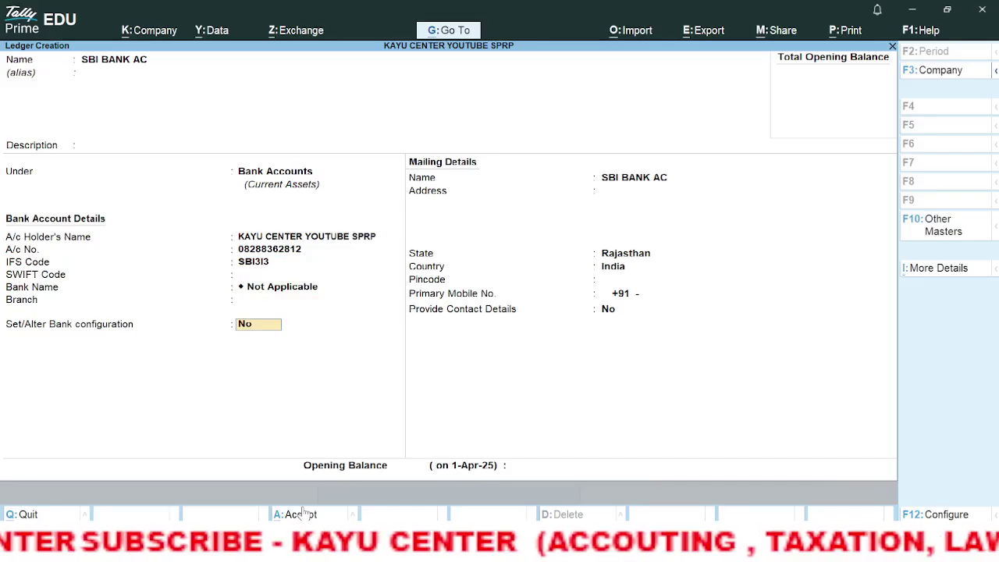
Keep the bank configuration unaltered and enter JAIPUR as the mailing address of the SBI BANK AC ledger.
key("Return")
key("Return")
type("J")
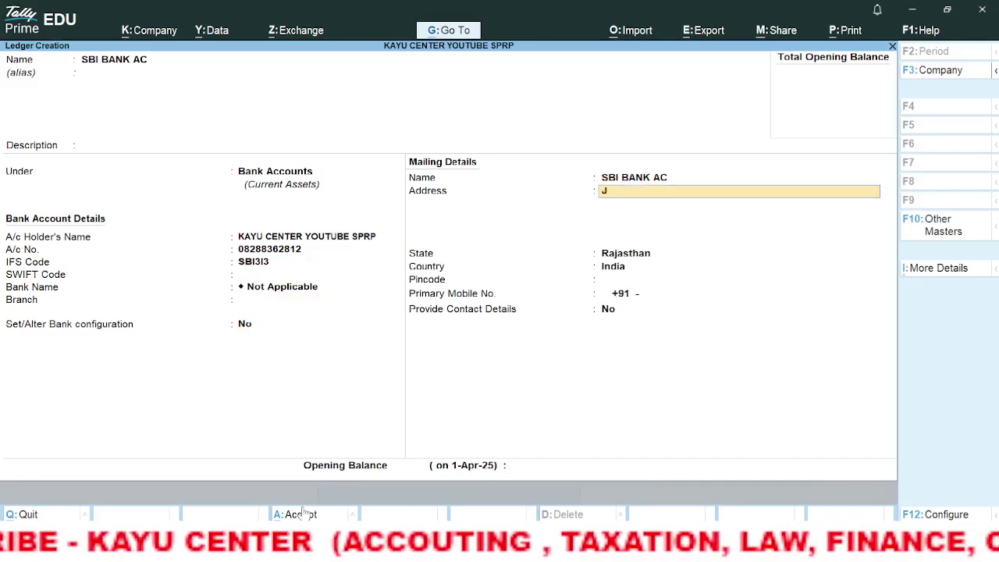
type("OPAU")
key("BackSpace")
key("BackSpace")
key("BackSpace")
key("BackSpace")
type("AI")
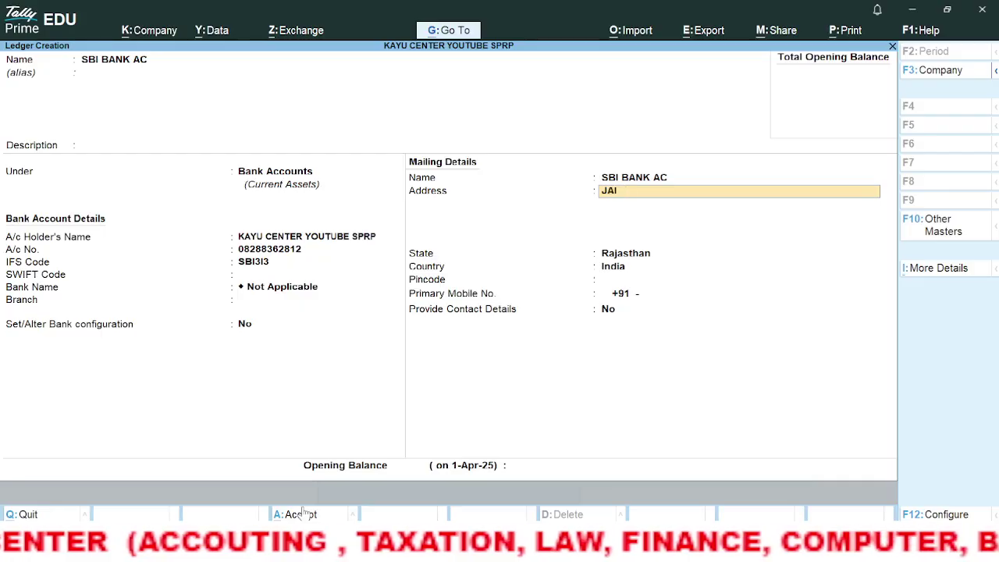
type("PUR")
key("Return")
Save the SBI BANK AC ledger with default state and country, leaving the pincode, mobile number and opening balance blank.
key("Return")
key("Return")
key("Return")
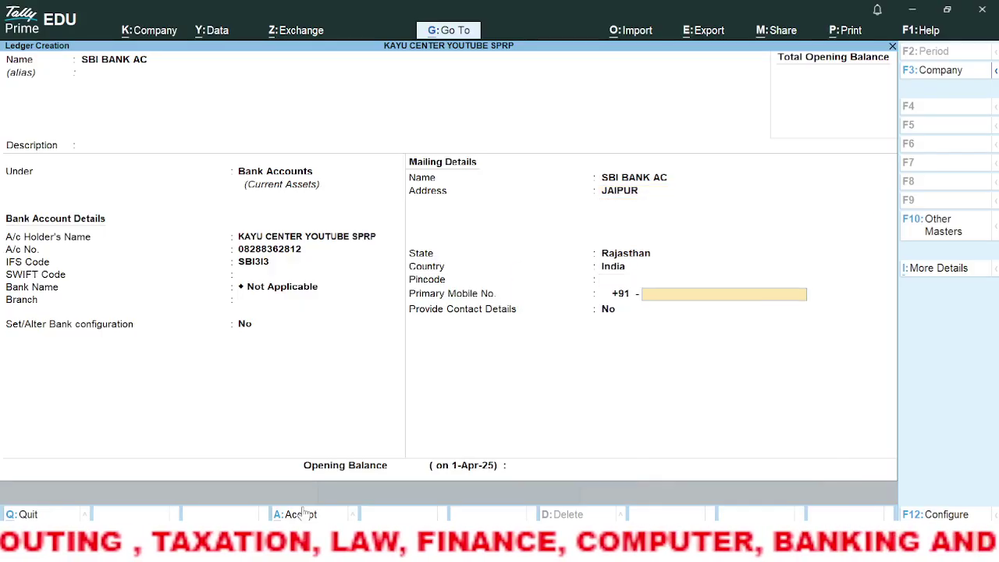
key("Return")
key("Return")
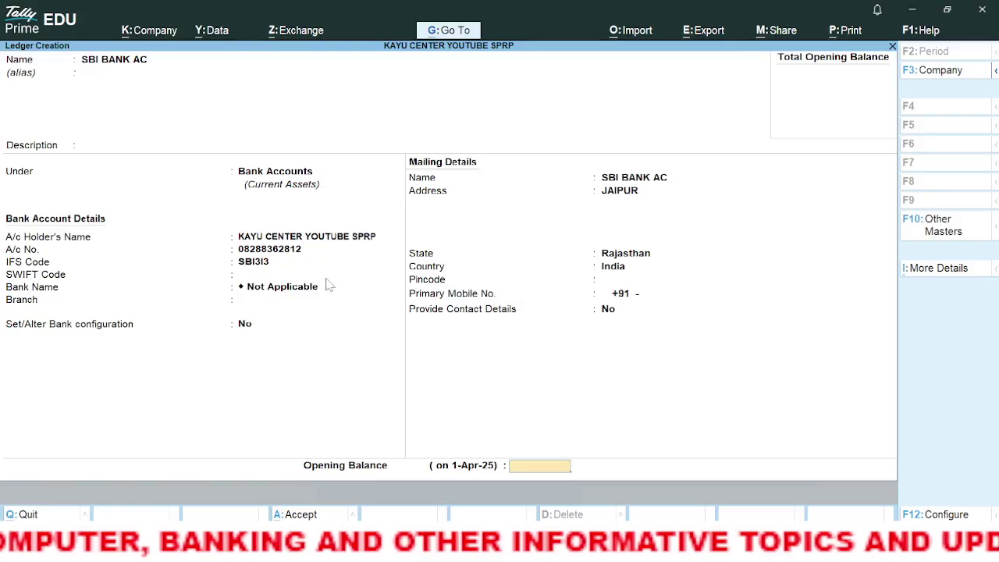
key("Return")
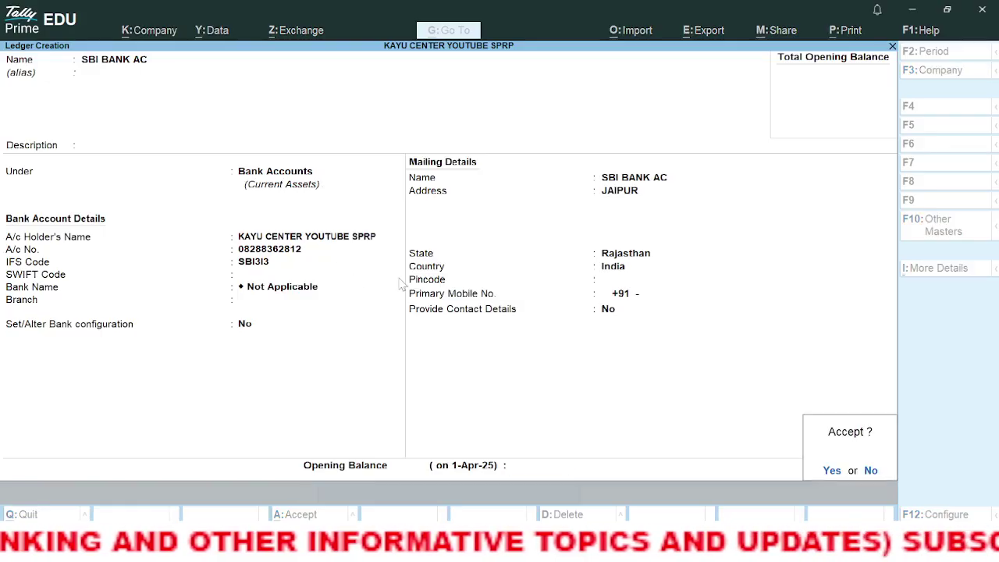
key("Return")
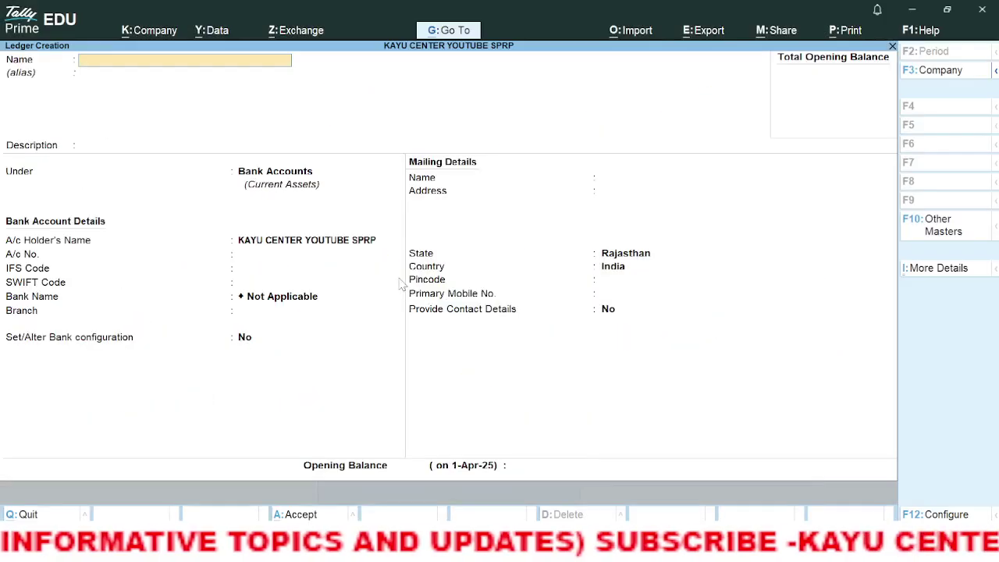
Name the new ledger HDFC CREDIT CARD, leaving its alias and description blank.
type("HDF")
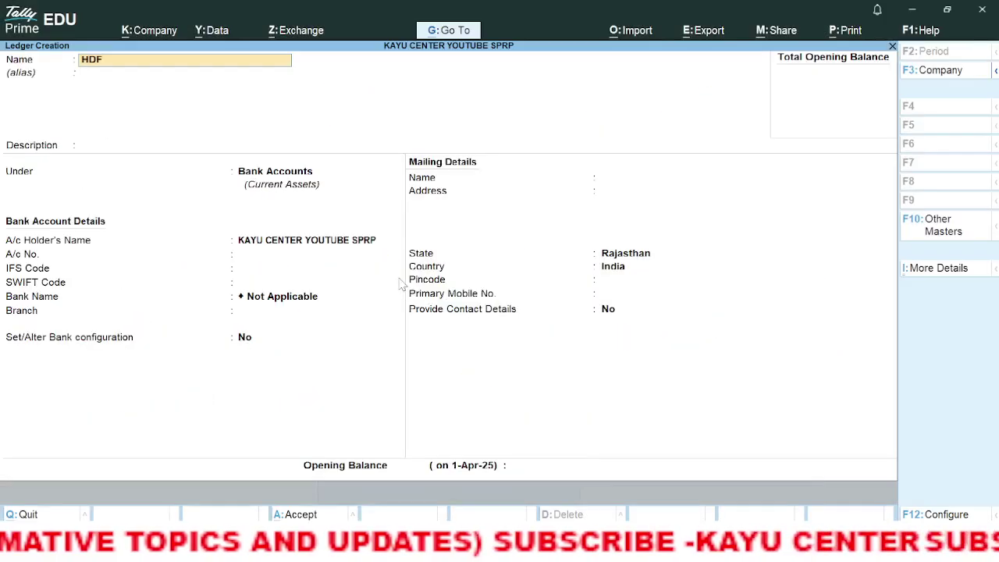
type("C CREDIT")
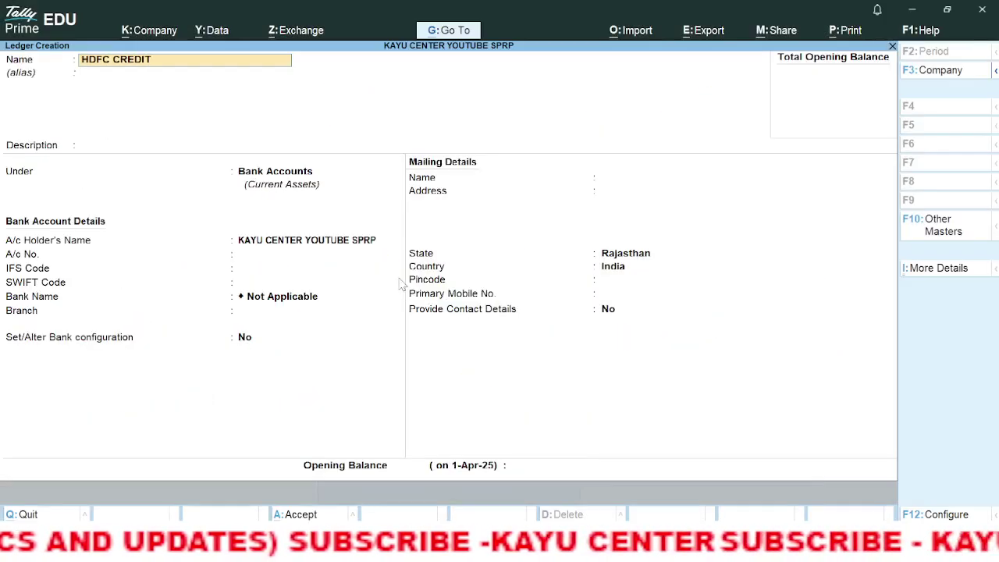
type(" CARD")
key("Return")
key("Return")
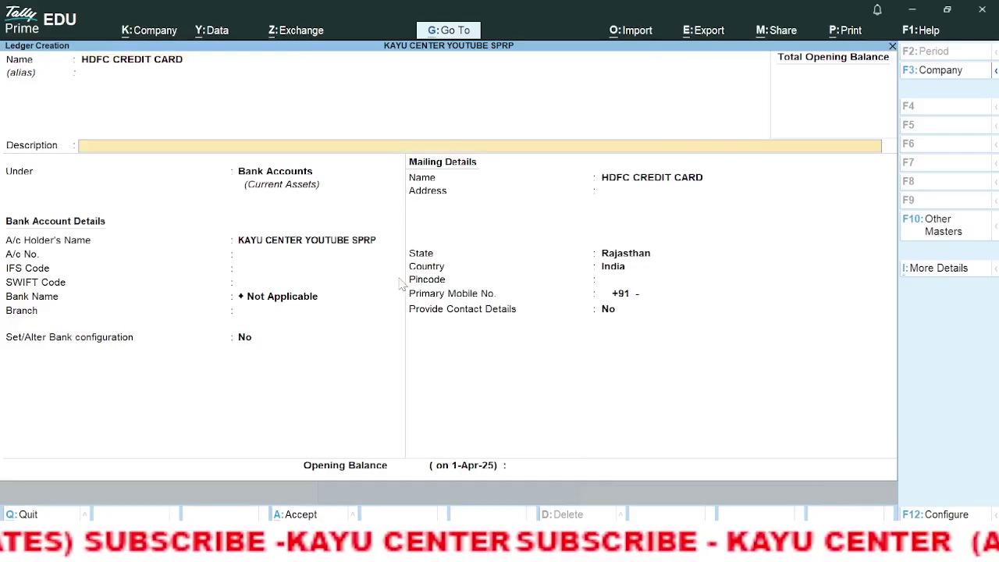
key("Return")
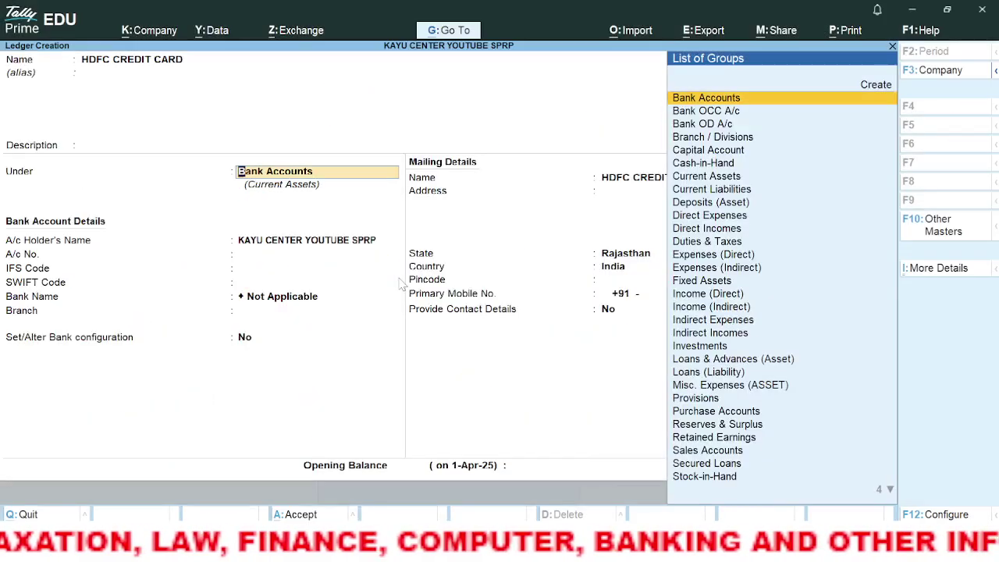
Place the HDFC CREDIT CARD ledger under the Unsecured Loans group.
type("LOAN")
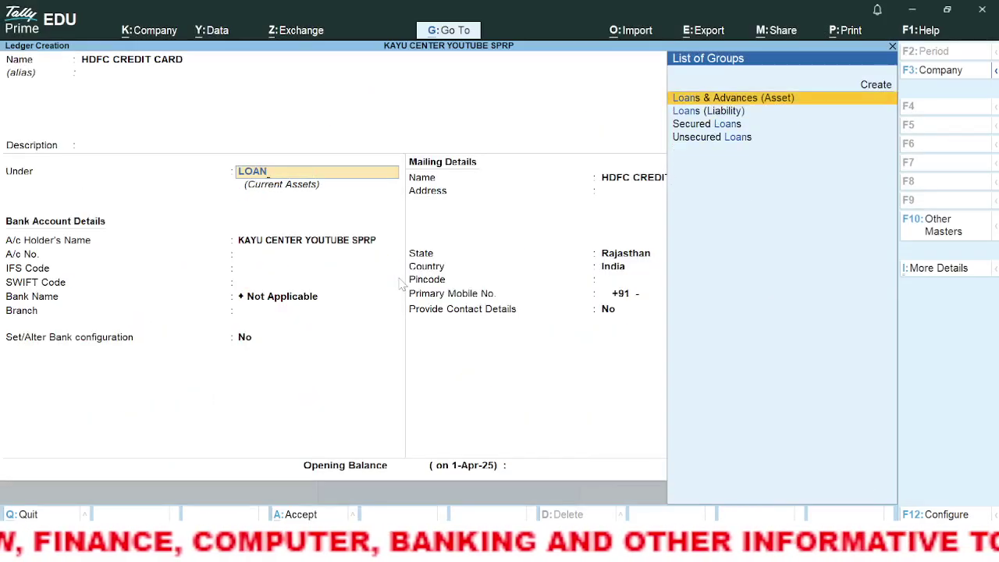
key("Down")
key("Down")
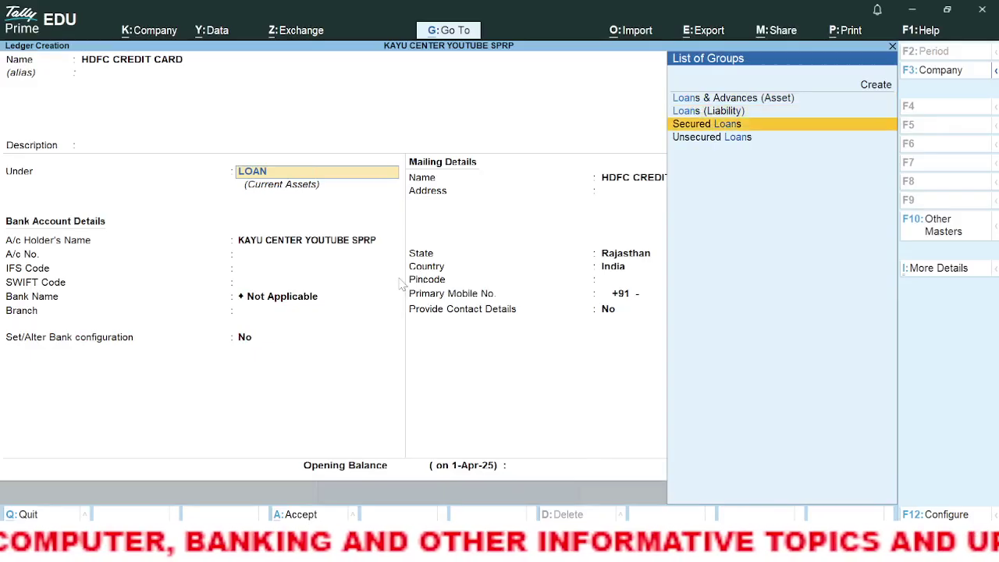
key("Down")
key("Up")
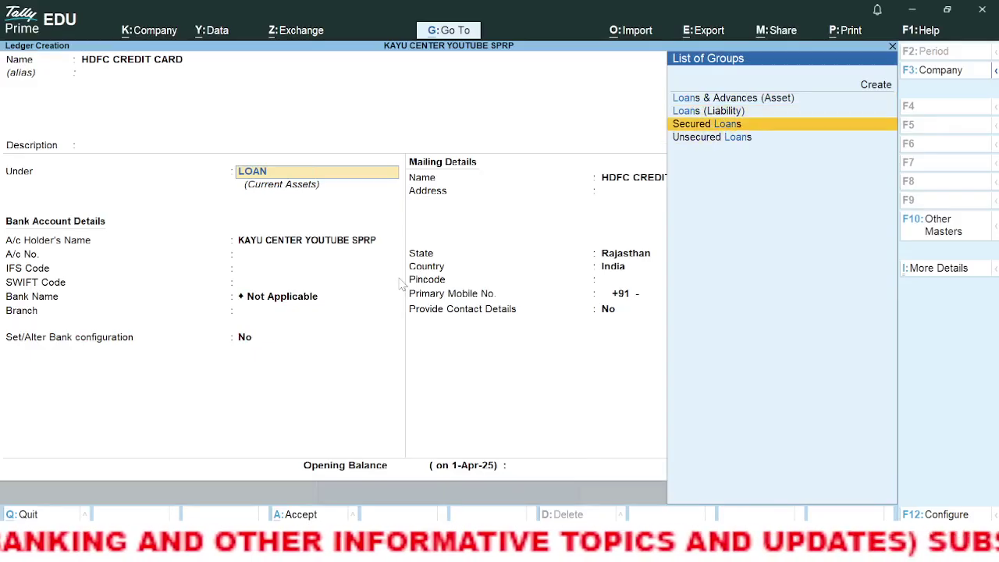
key("Down")
key("Return")
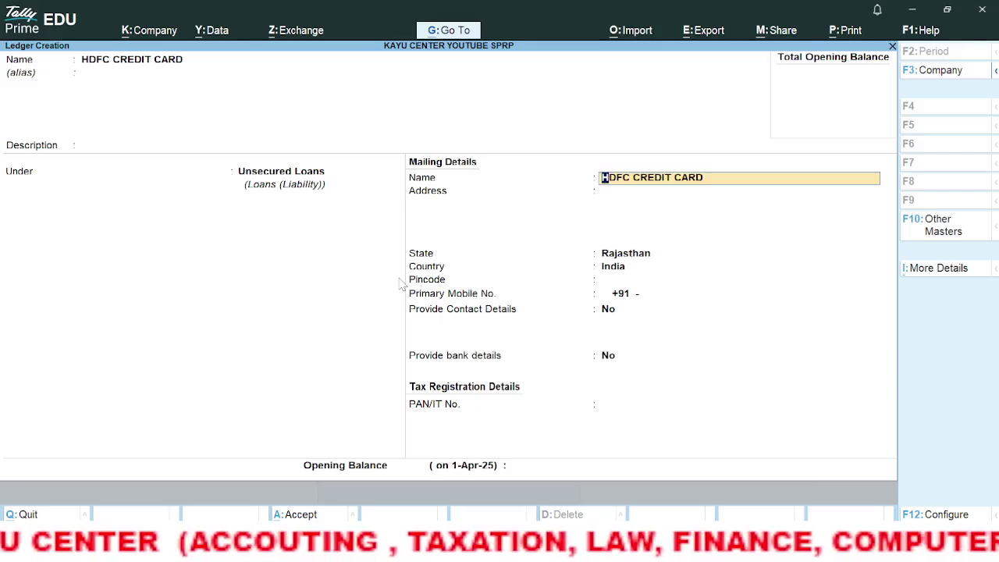
Save the HDFC CREDIT CARD ledger with default mailing and bank settings, leaving the address, PAN and opening balance blank.
key("Return")
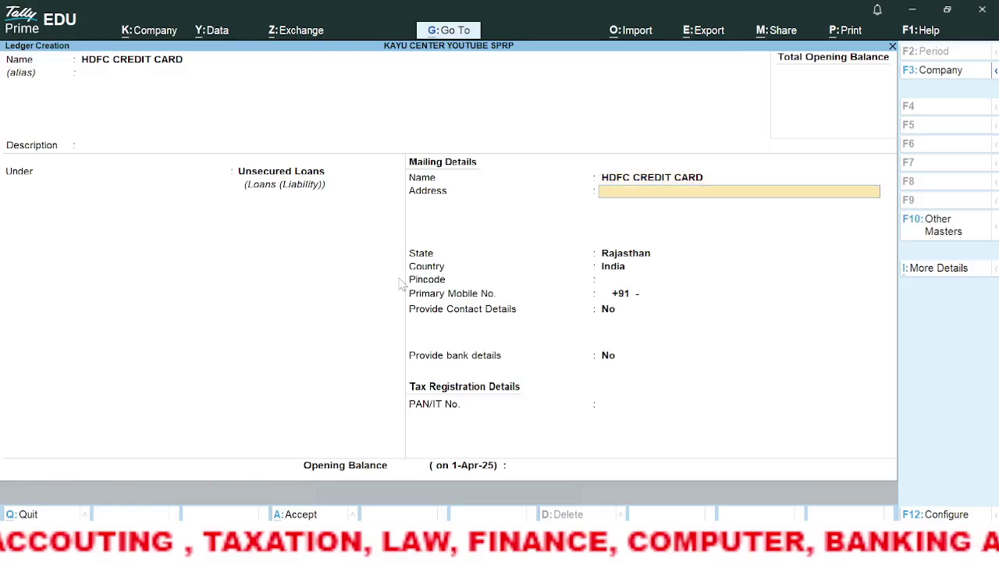
key("Return")
key("Return")
key("Return")
key("Return")
key("Return")
key("Return")
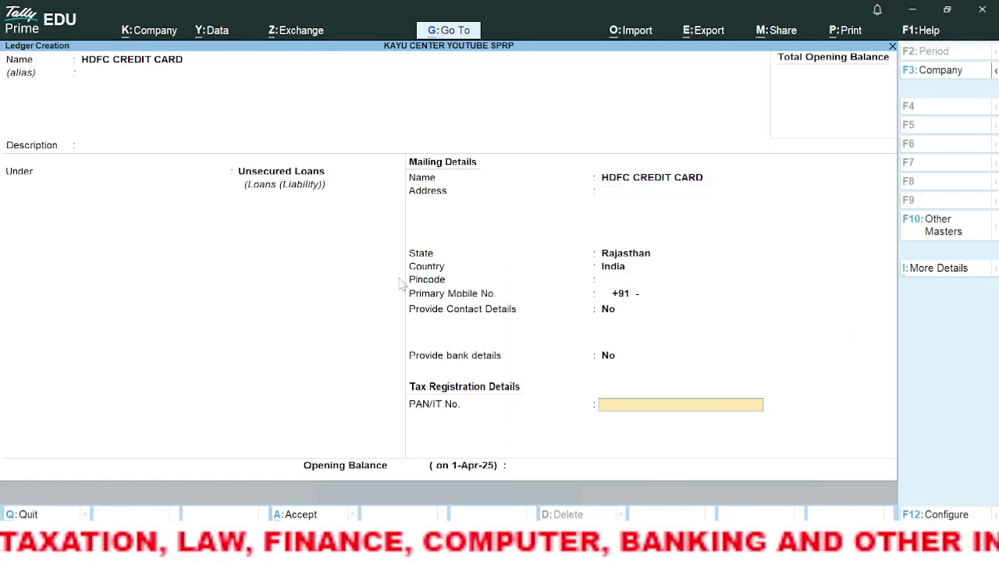
key("Return")
key("Return")
key("Return")
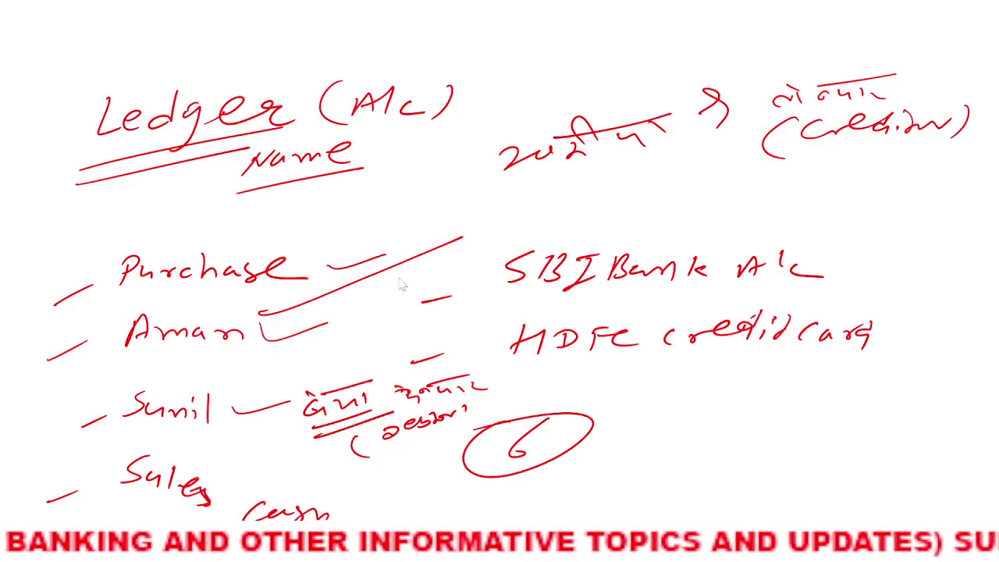
Switch to the PowerPoint slide show and review the slide with the goods purchase journal entry for 500000.
key("alt+Tab")
key("alt+Tab")
key("Left")
key("Left")
key("Left")
key("Left")
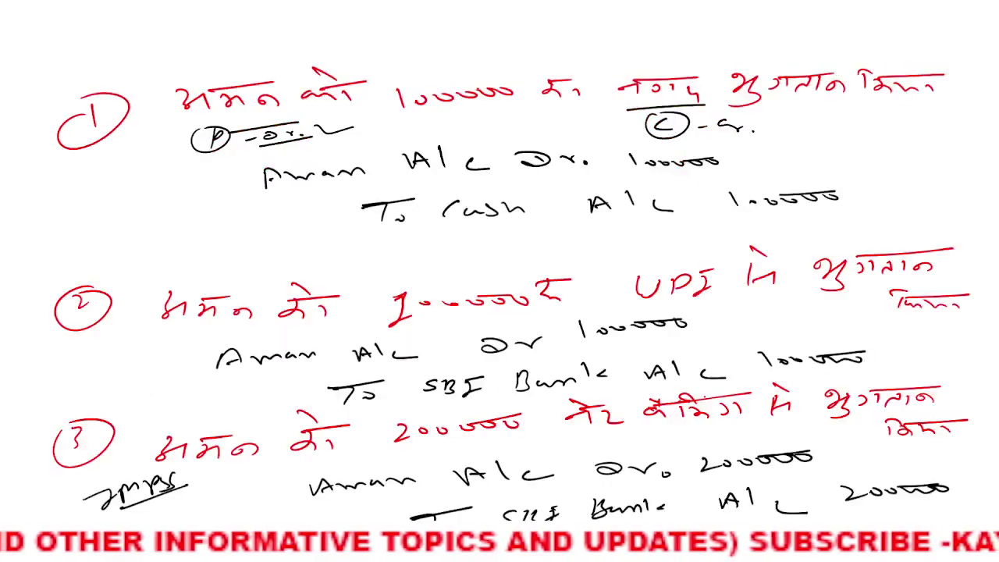
key("Right")
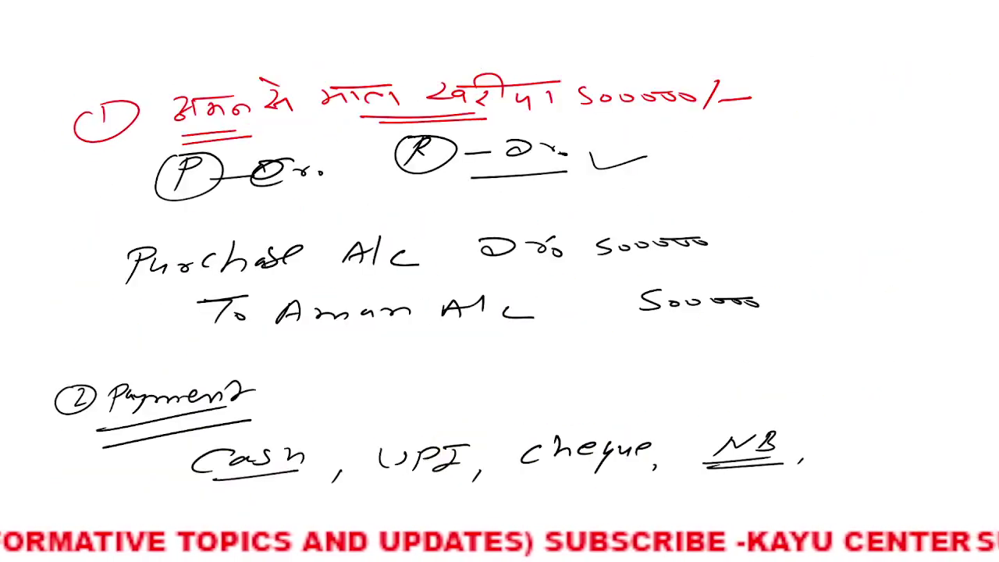
Switch back to TallyPrime and leave ledger creation, returning to the Gateway of Tally.
key("alt+Tab")
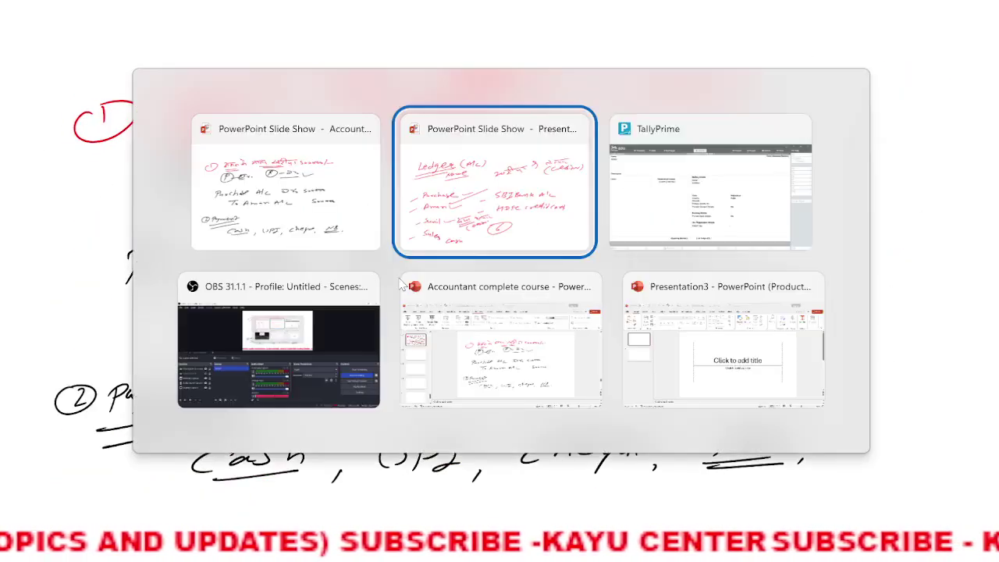
key("alt+Tab")
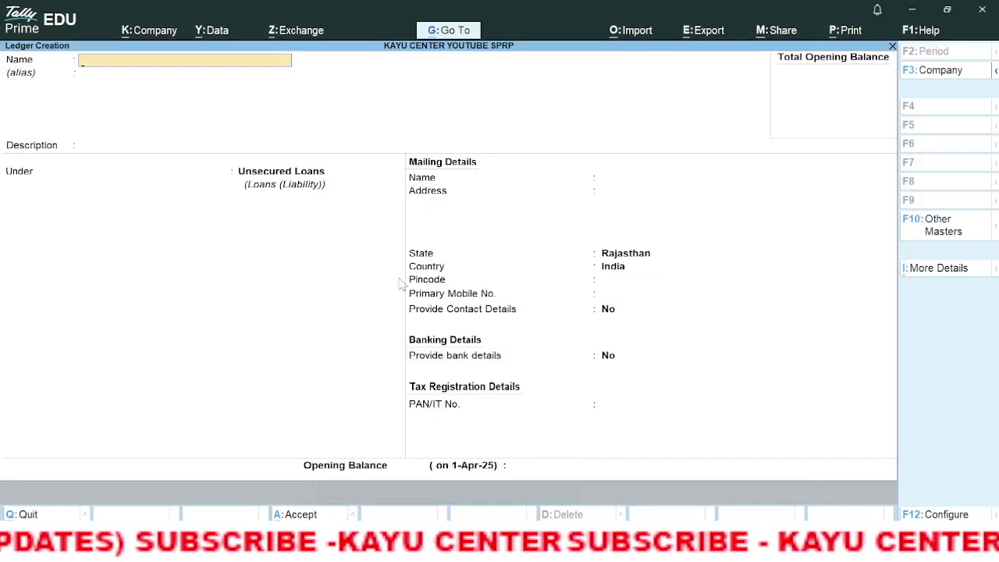
key("Escape")
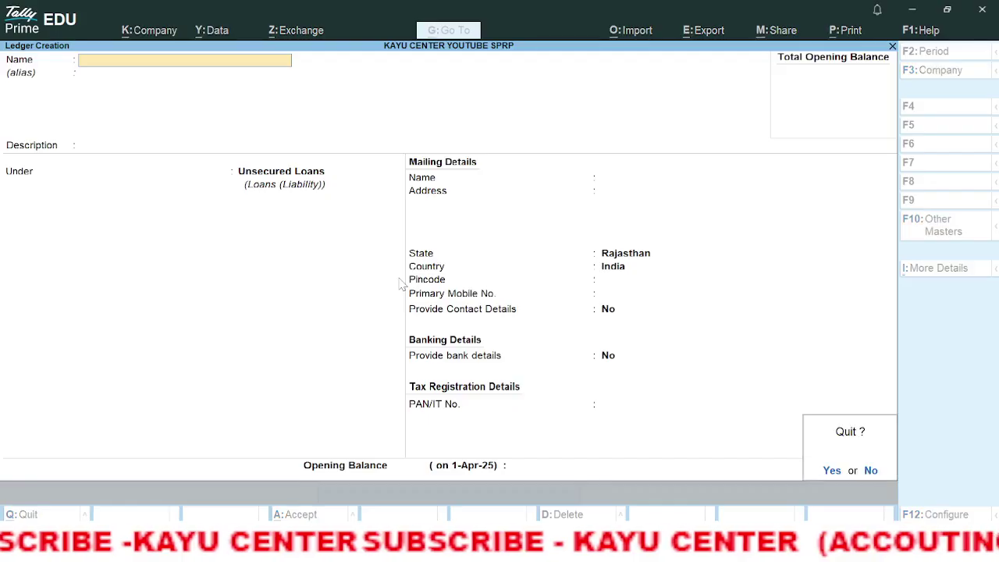
key("Return")
key("Escape")
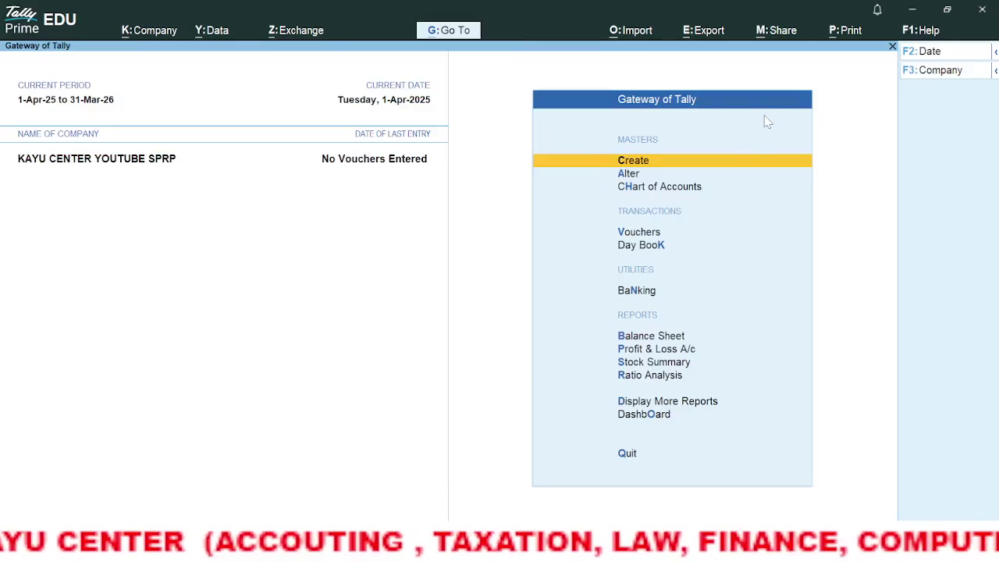
Start a new accounting voucher and change its type to Purchase.
key("Down")
key("Down")
key("Down")
key("Return")
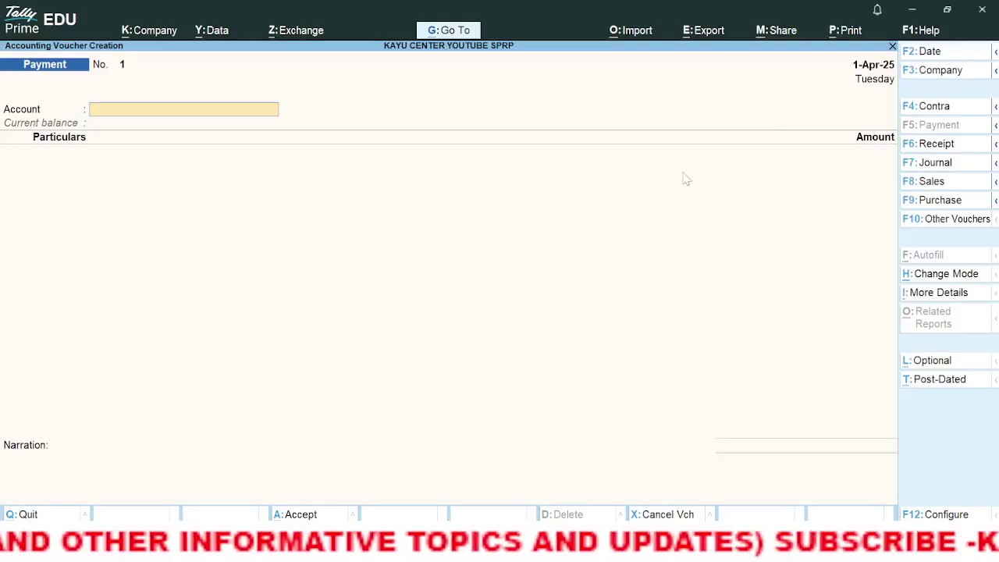
left_click(974, 205)
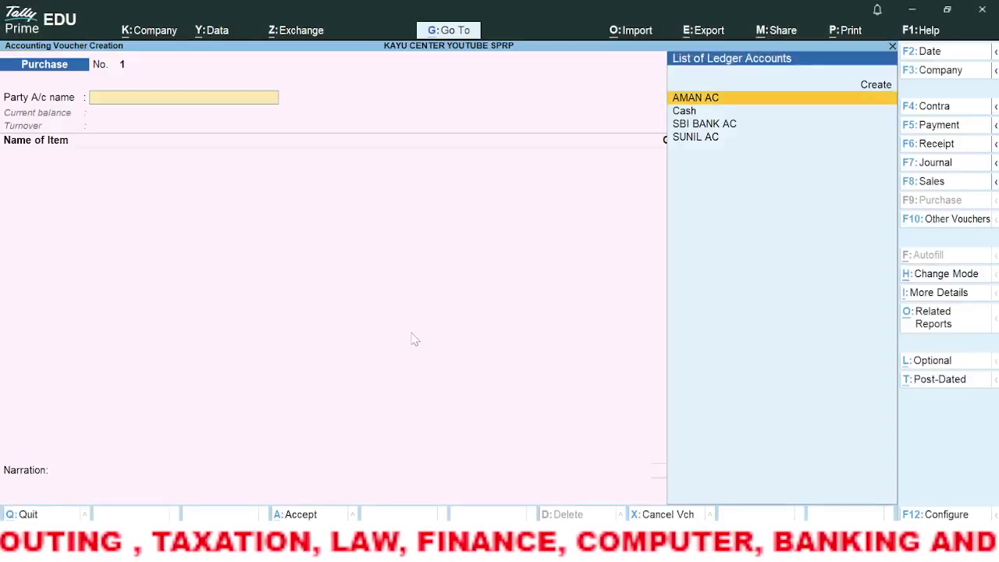
Choose the supplier's ledger as the purchase voucher's party account and dismiss the receipt and order details.
type("AMA")
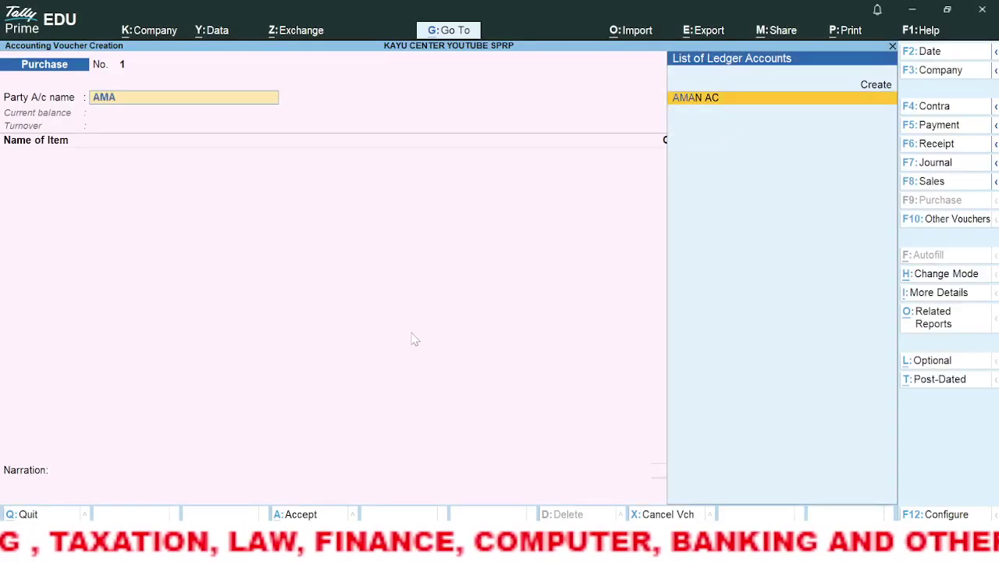
key("Return")
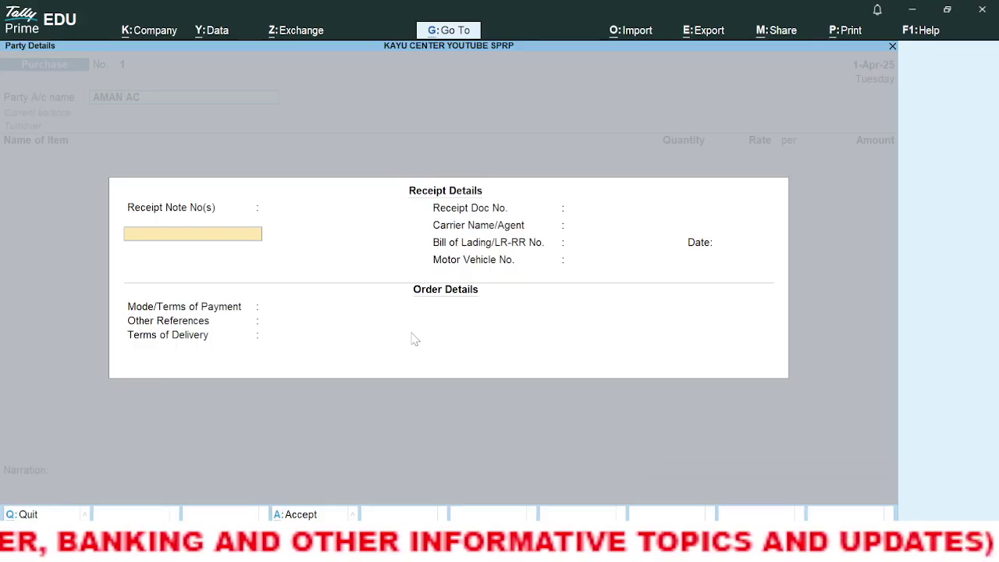
key("Escape")
key("y")
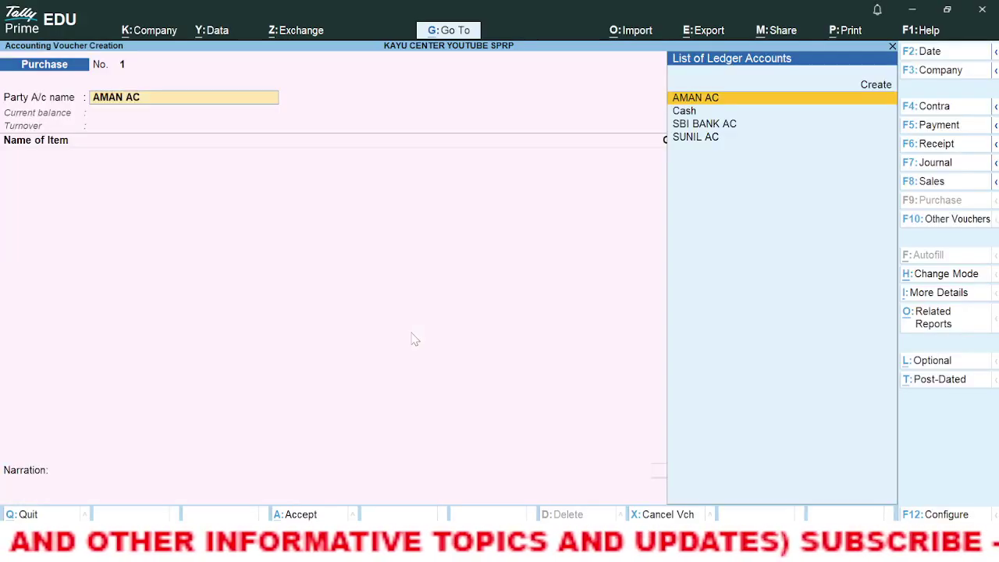
Set Provide Receipt Note, Order, and Import details to No in the purchase voucher configuration and save it.
key("F12")
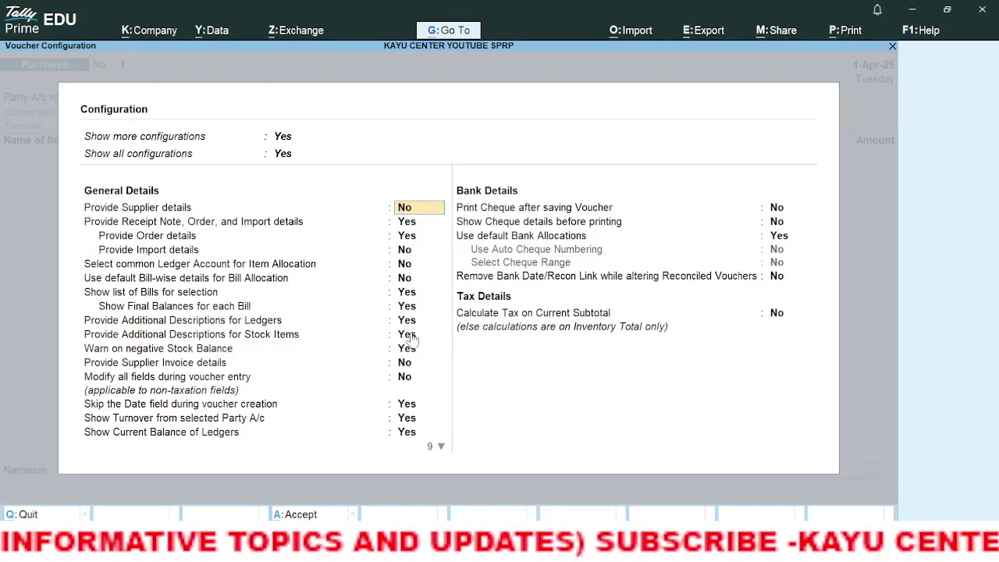
key("Down")
key("Down")
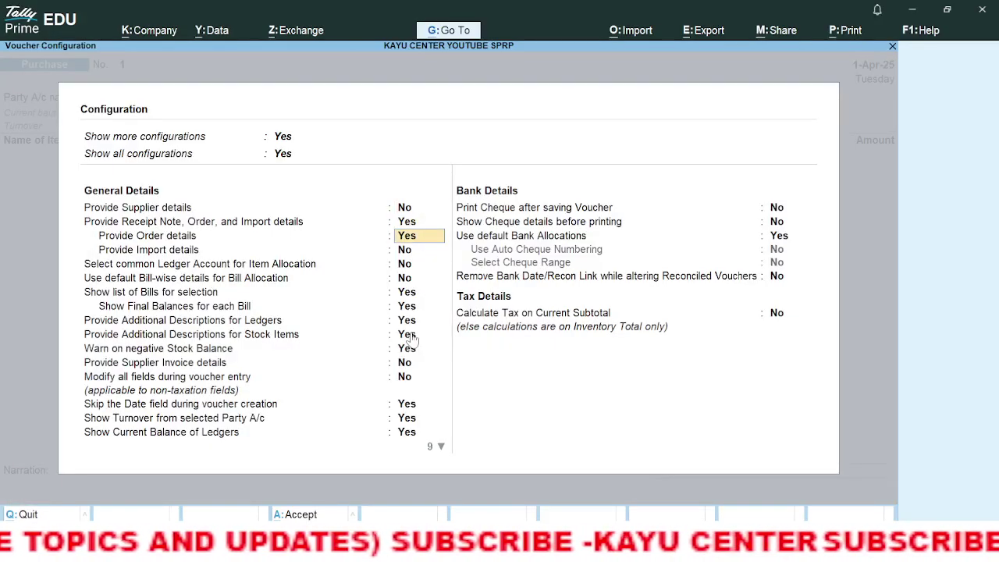
key("Up")
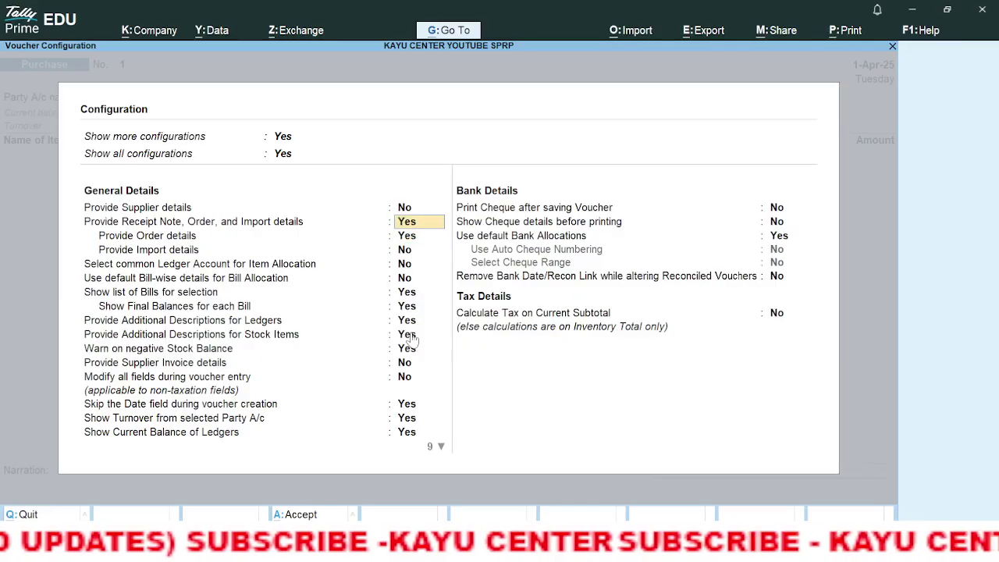
type("n")
key("Return")
key("ctrl+a")
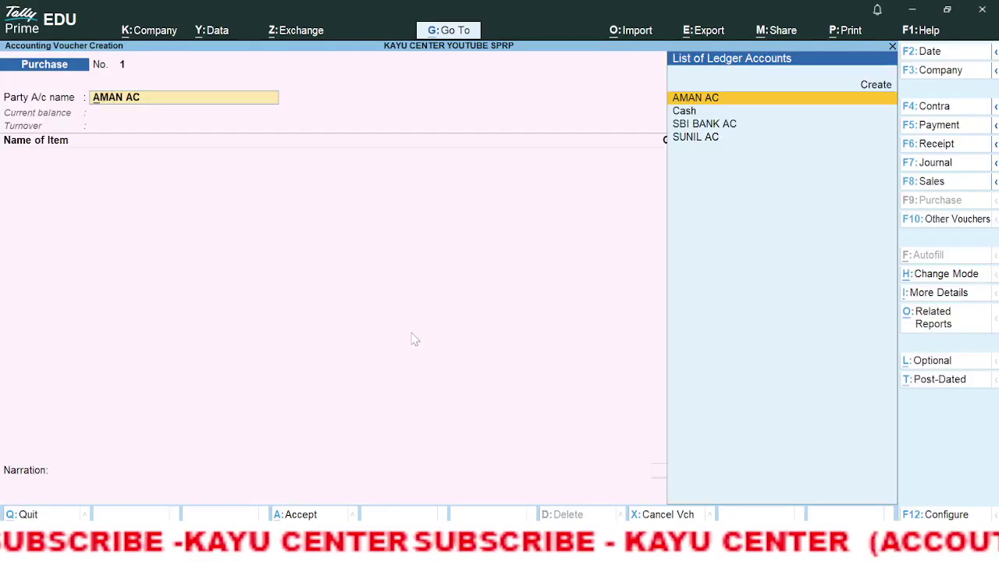
Reopen the purchase voucher configuration to check the receipt note and supplier detail options, and return to the voucher.
key("Return")
key("BackSpace")
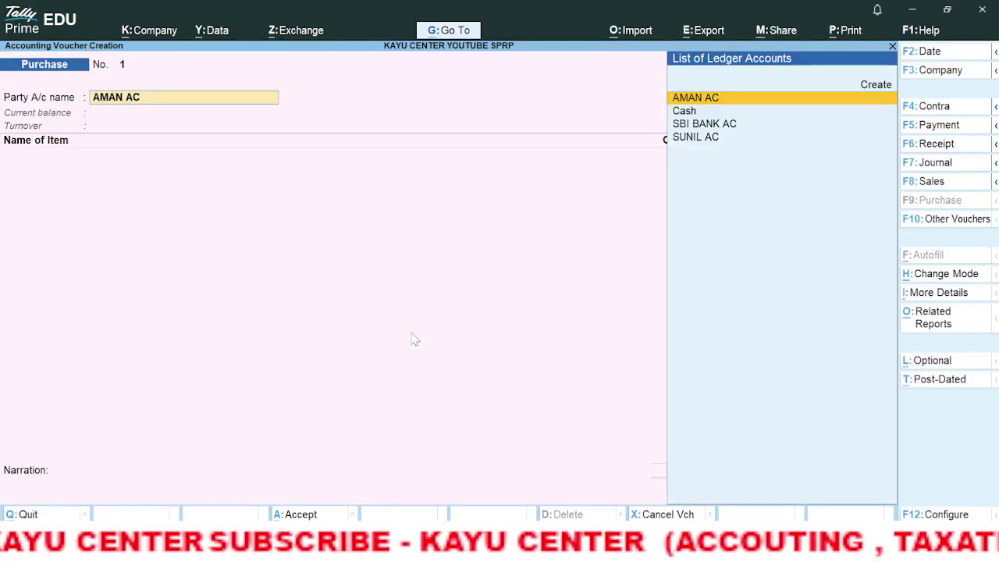
key("F12")
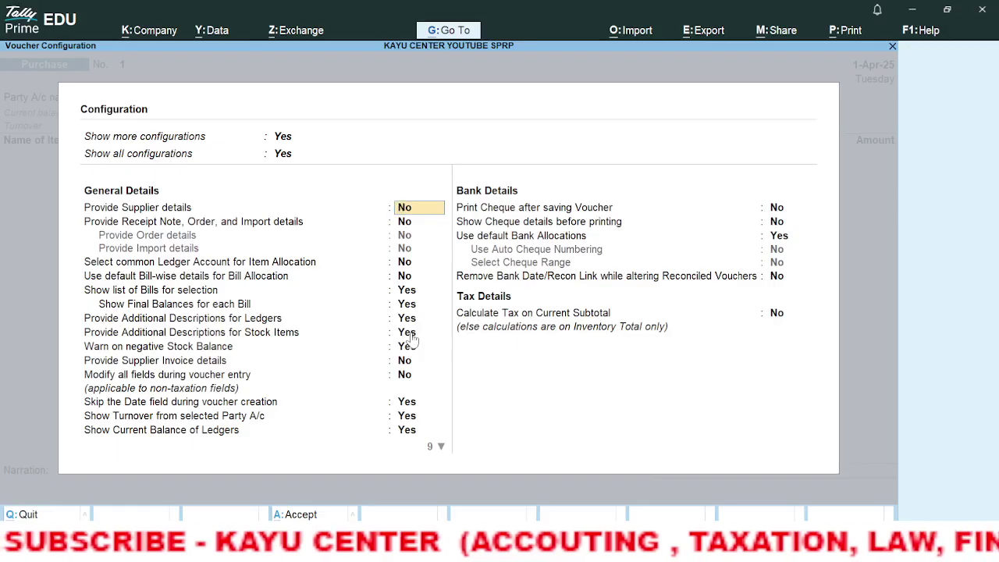
key("Return")
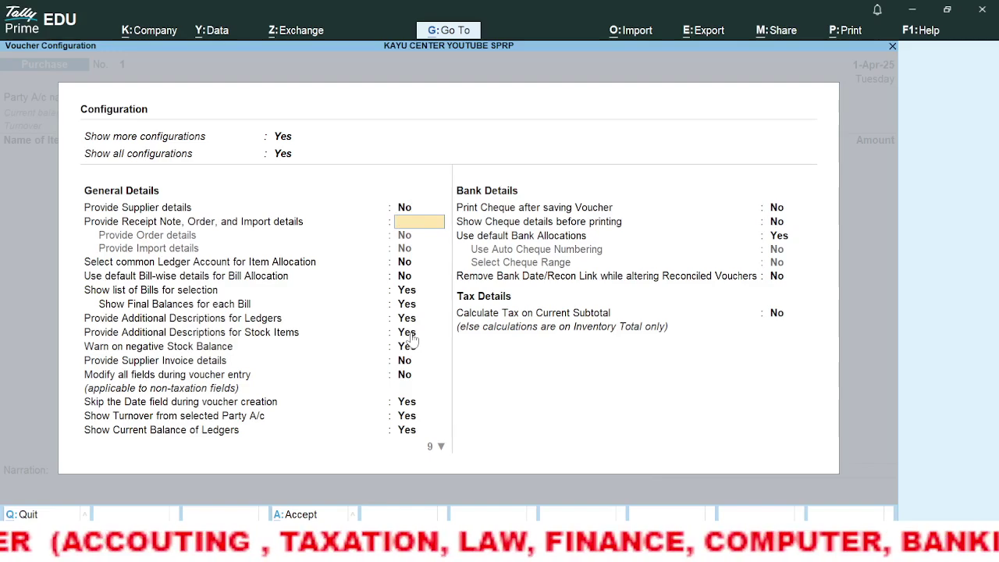
key("Escape")
key("Return")
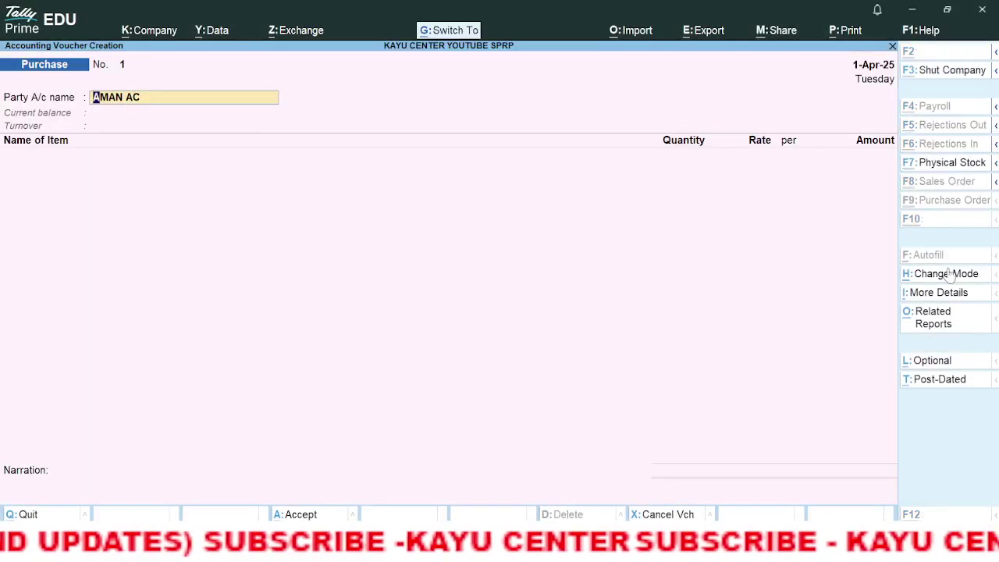
Change the purchase voucher's mode to Accounting Invoice.
key("ctrl+h")
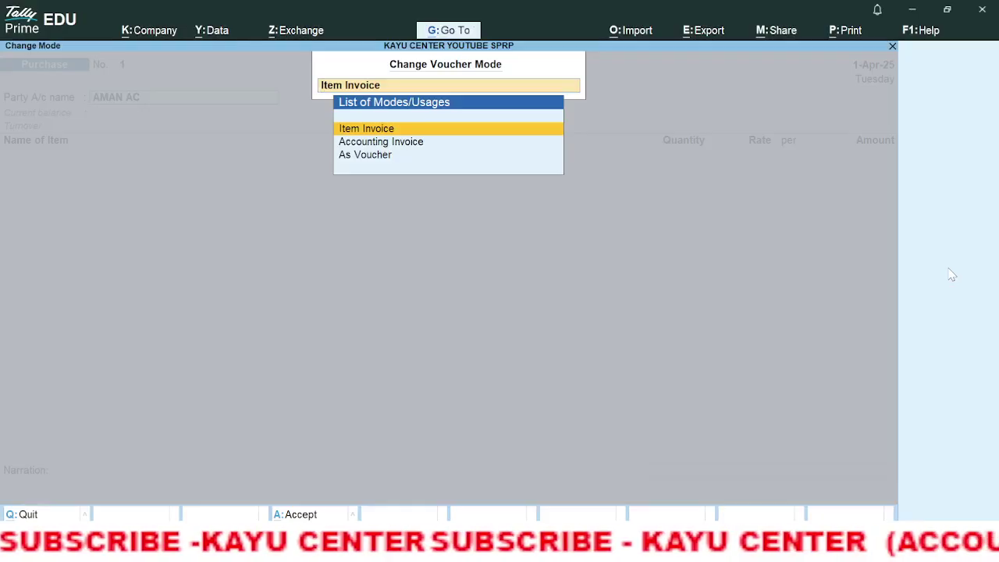
key("Down")
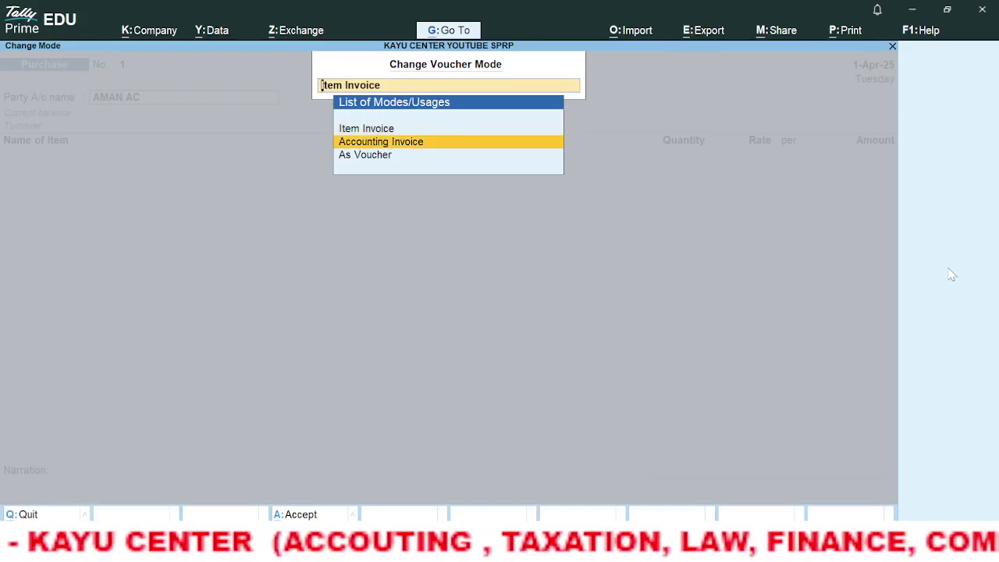
key("Return")
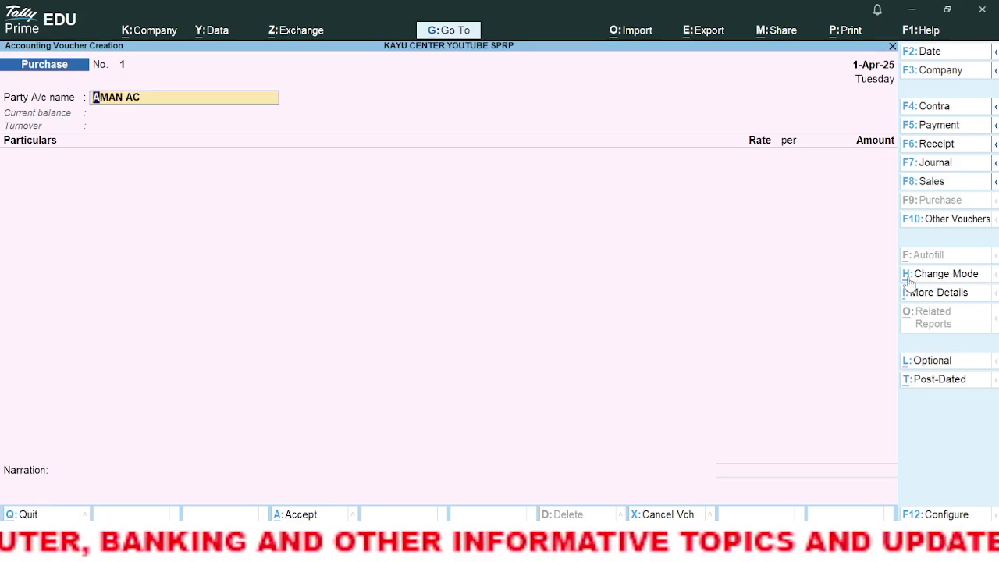
Keep the supplier's ledger as the party and add the PURCHASE AC ledger with the description GOODS.
key("Return")
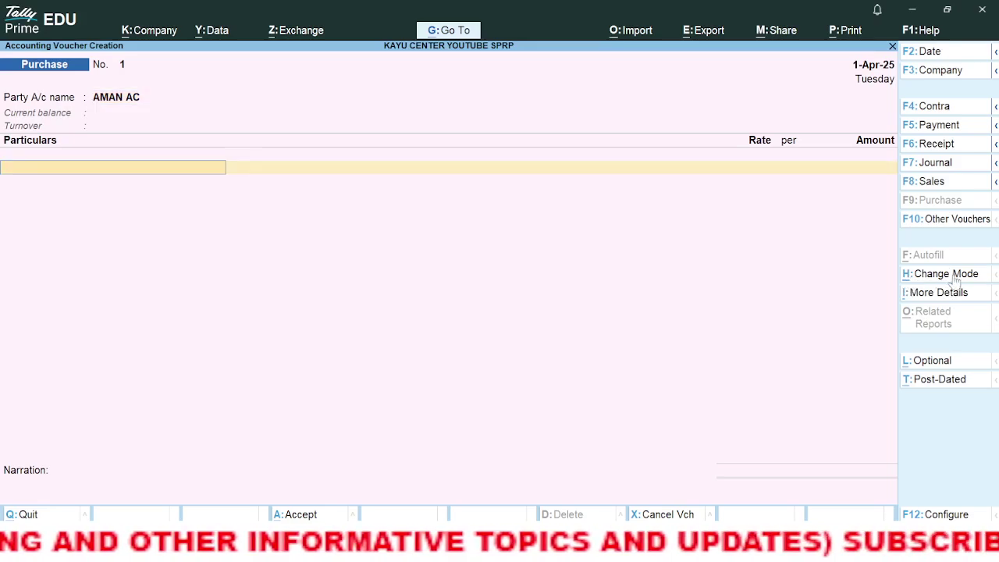
type("P")
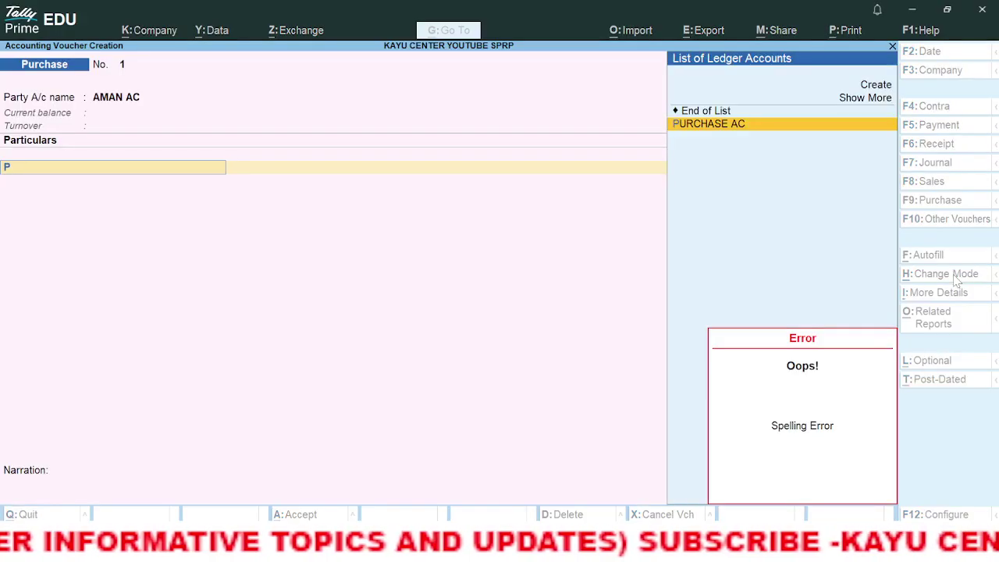
key("Return")
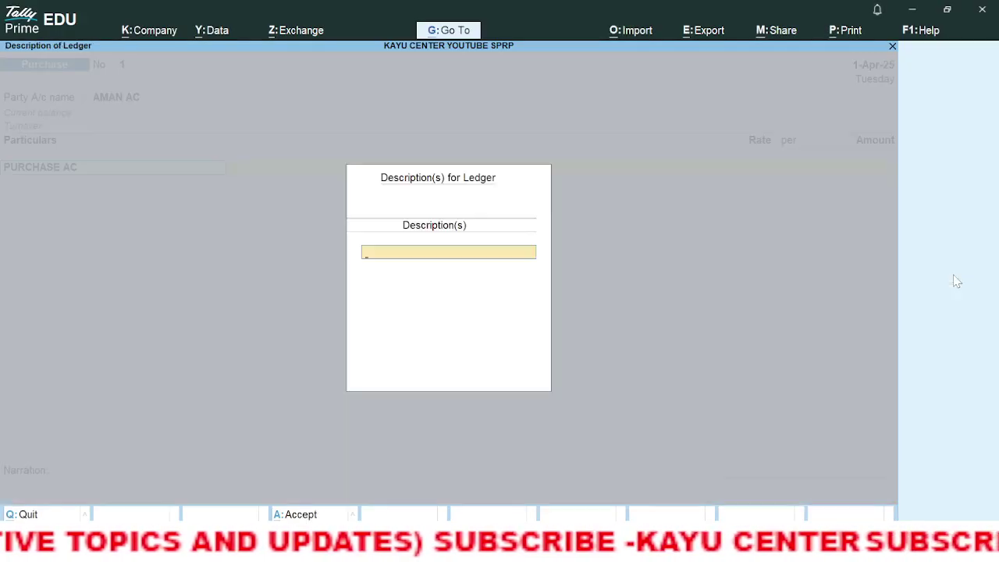
type("G")
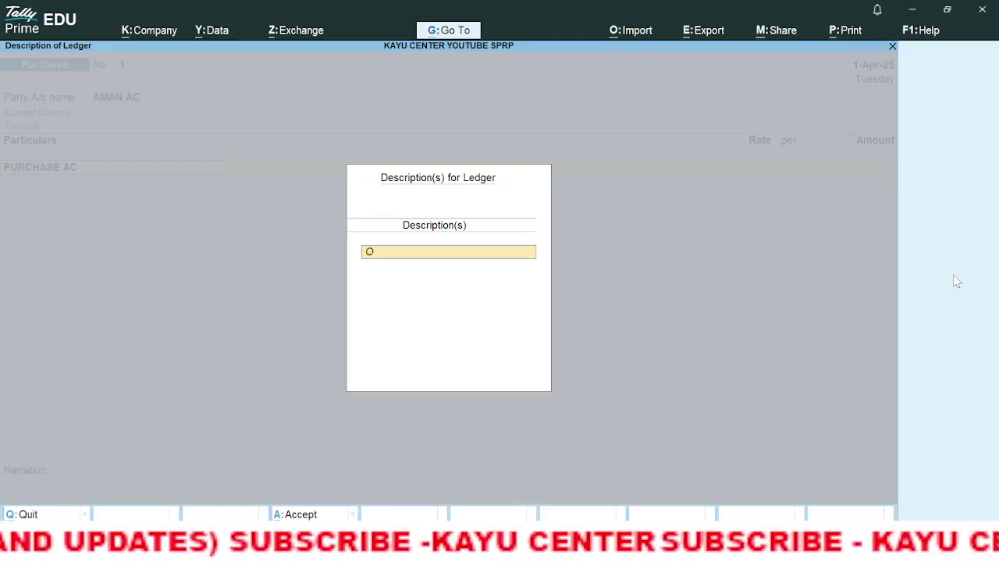
key("BackSpace")
type("GOOODS")
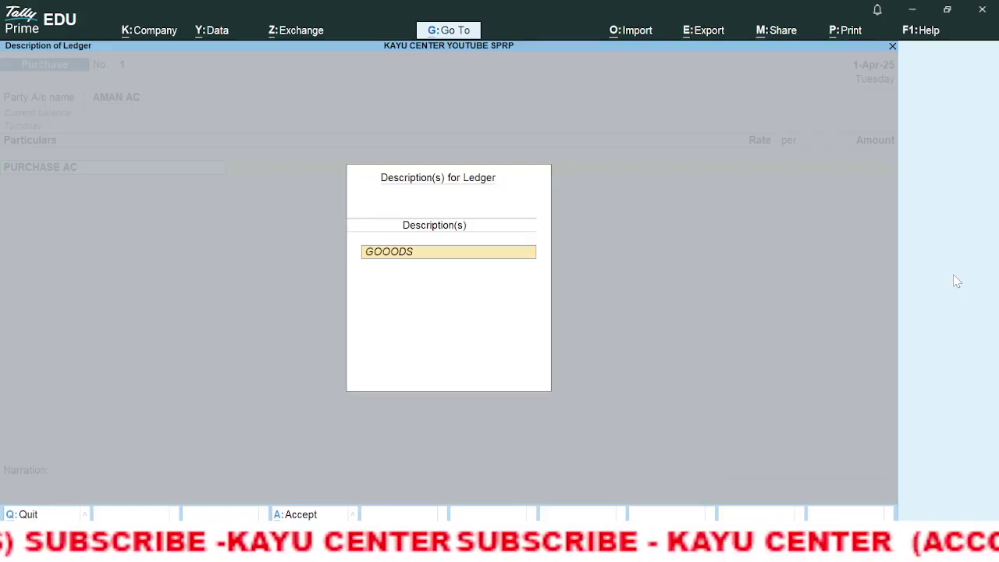
key("BackSpace")
key("BackSpace")
key("BackSpace")
type("DS")
key("Return")
key("Return")
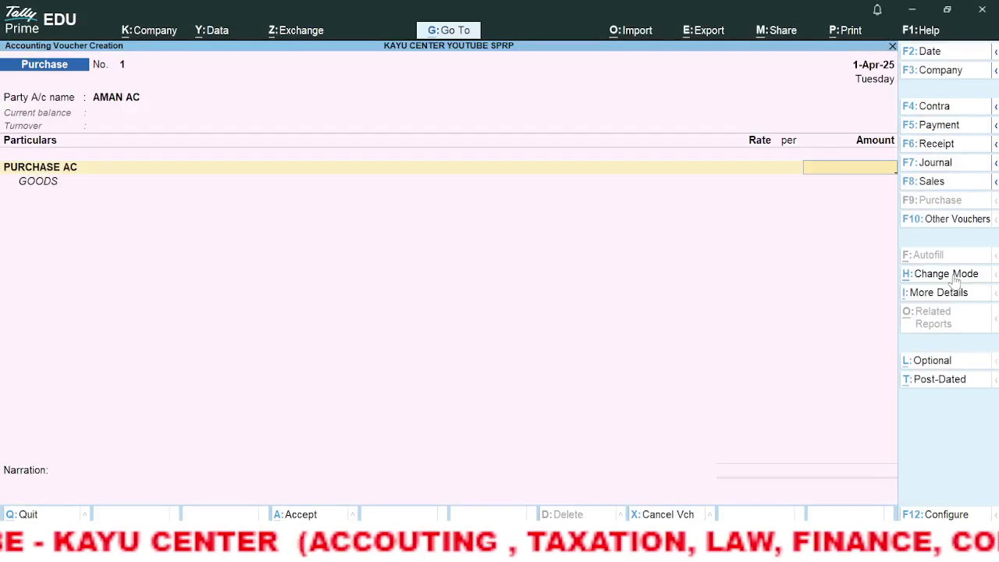
Set the amount of the PURCHASE AC line to 500000.
type("5,00,0")
type("00000")
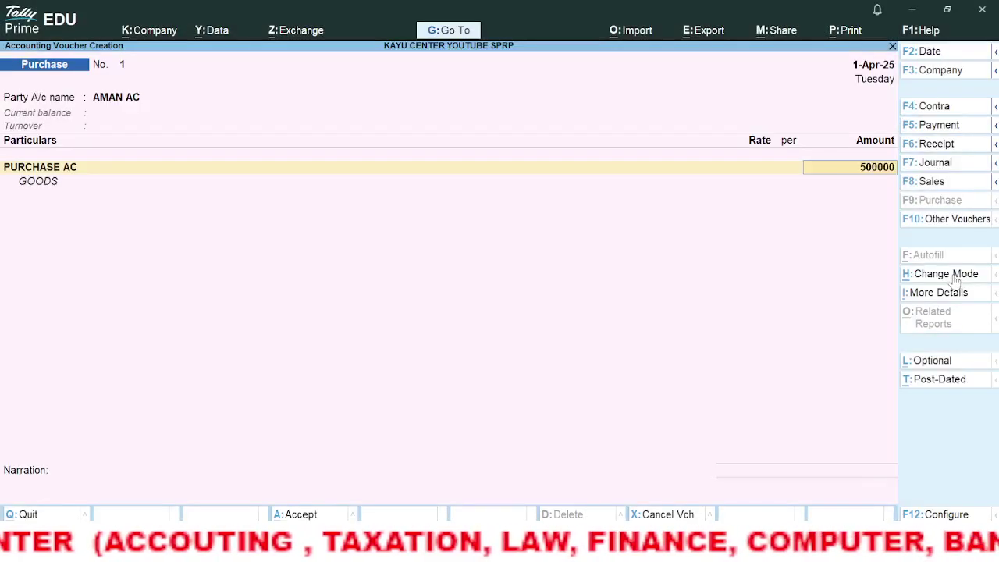
key("Return")
key("Return")
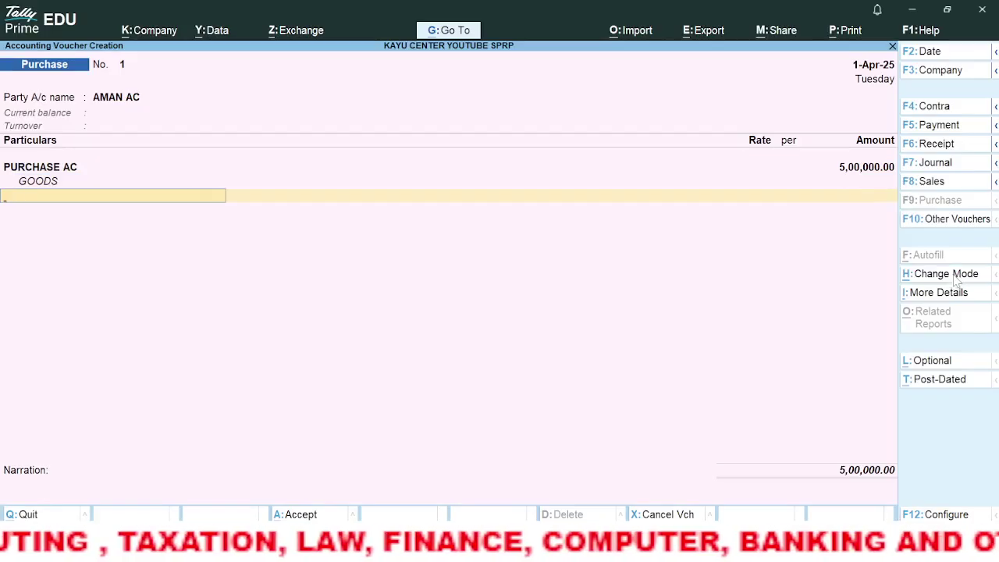
End the particulars list, enter the narration BILL NO. 001 and save the purchase voucher.
key("Return")
type("BILL N")
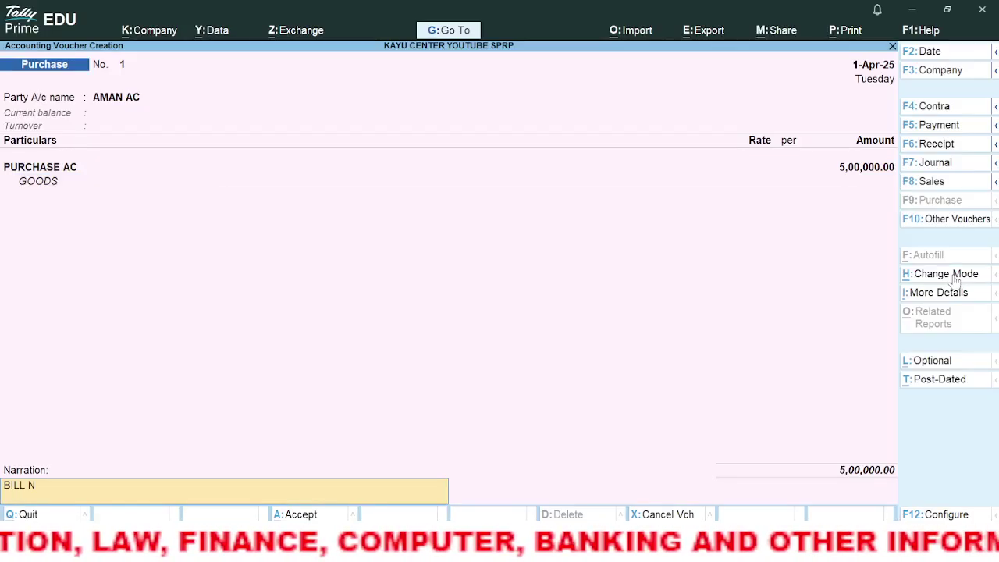
type("O. ")
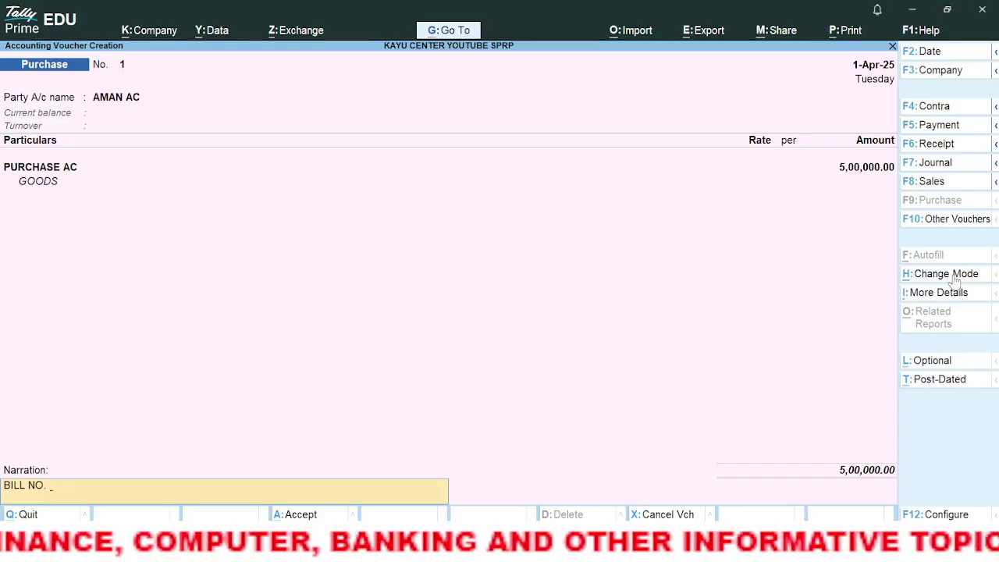
type("001")
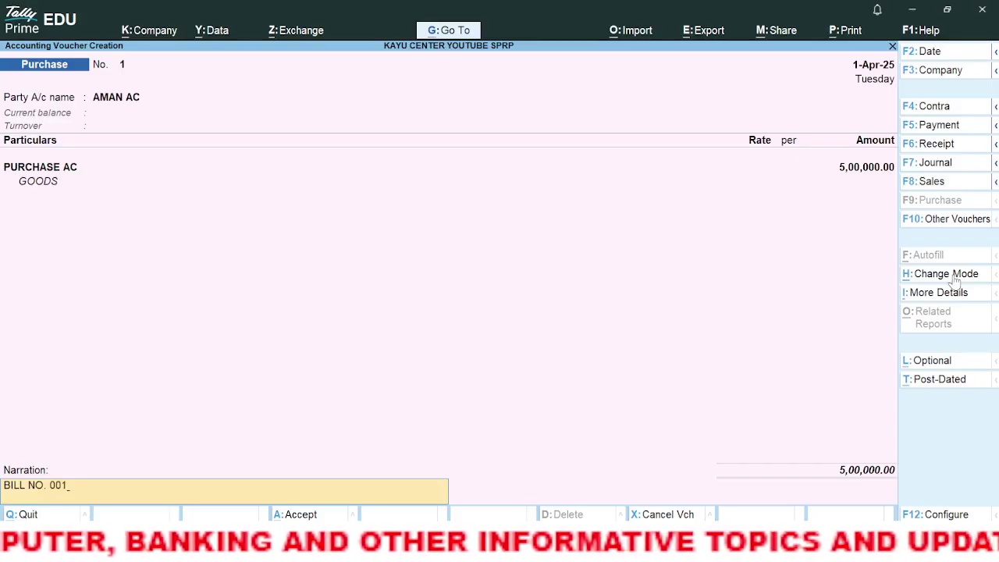
key("Return")
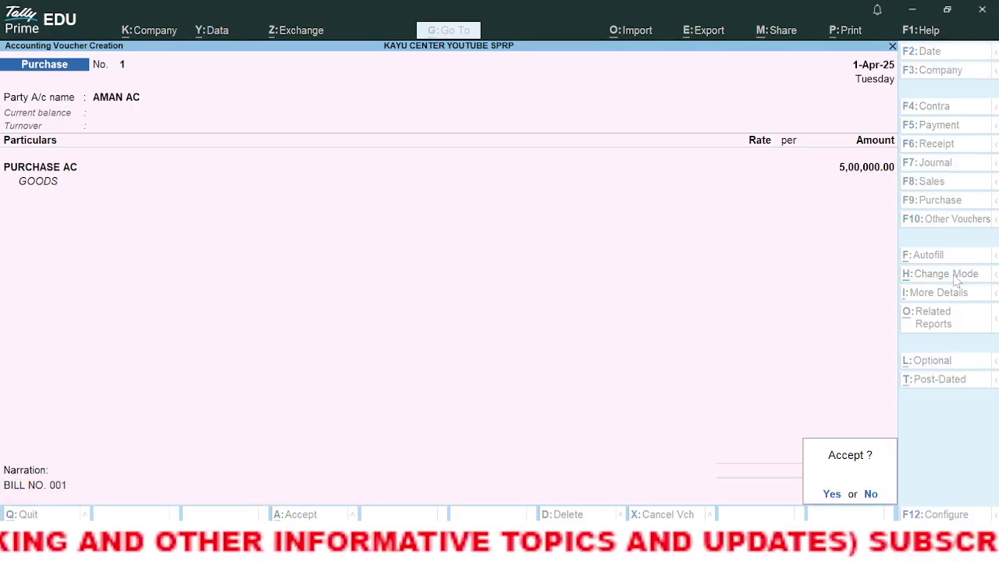
key("Return")
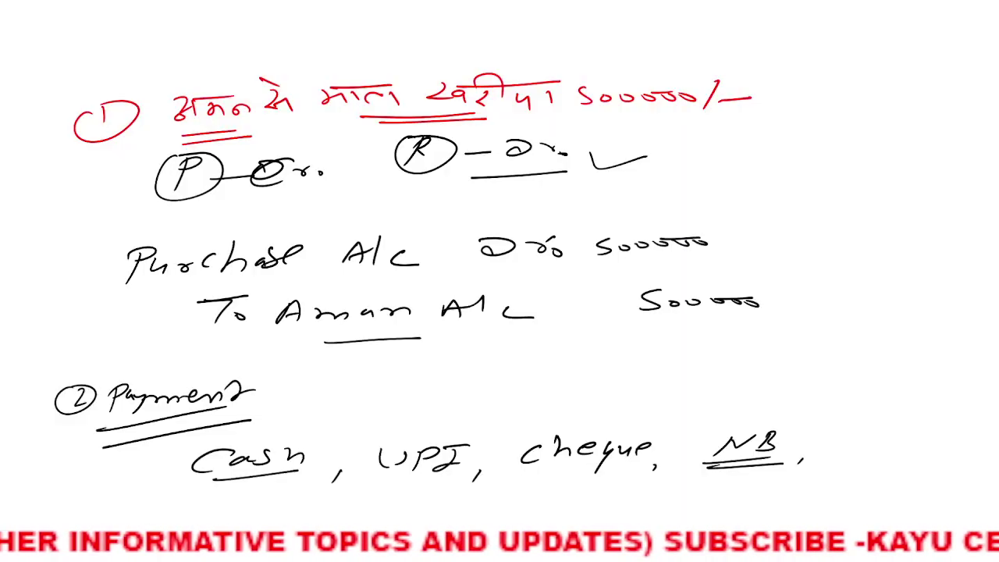
Change the voucher type to Sales, consulting the handwritten transaction notes, and choose the customer's ledger as its party account.
mouse_move(795, 223)
left_mouse_down()
mouse_move(804, 237)
mouse_move(882, 230)
left_mouse_up()
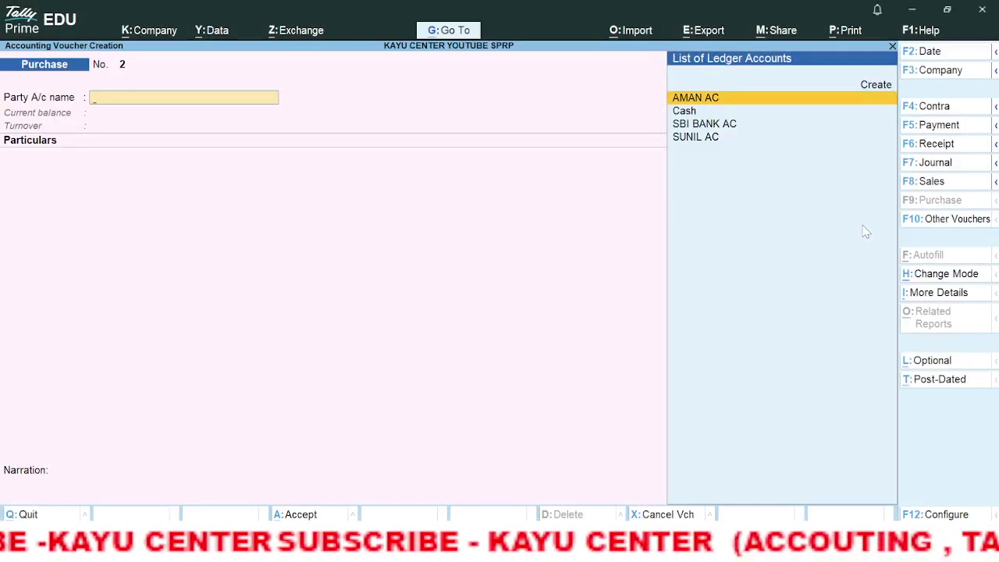
left_click(925, 181)
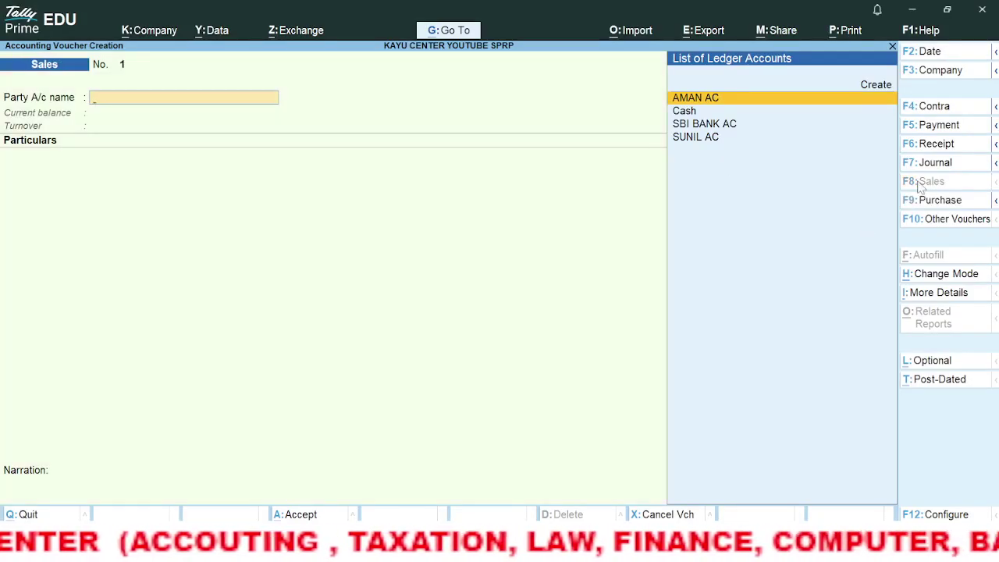
key("alt+Tab")
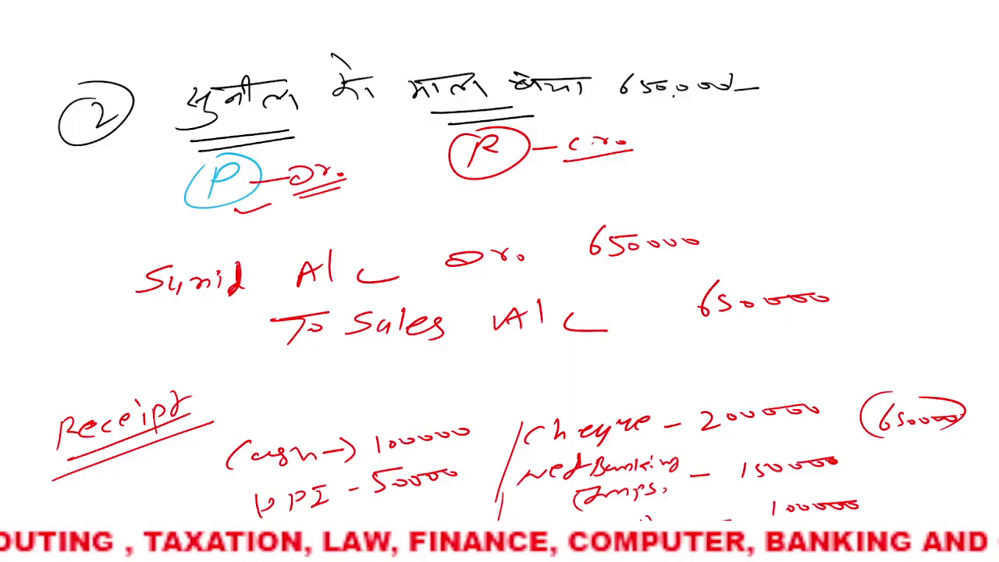
key("alt+Tab")
type("SUN")
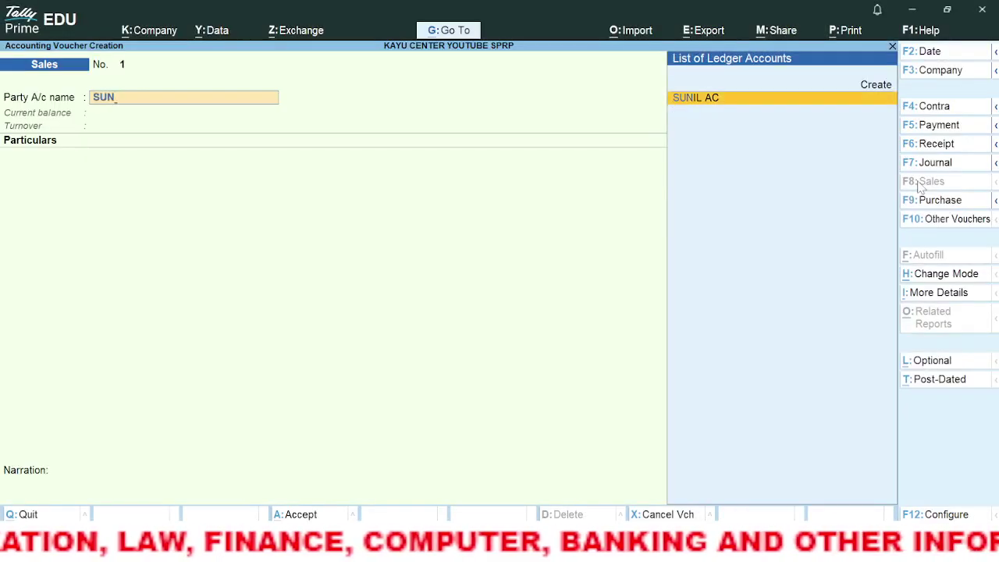
key("Return")
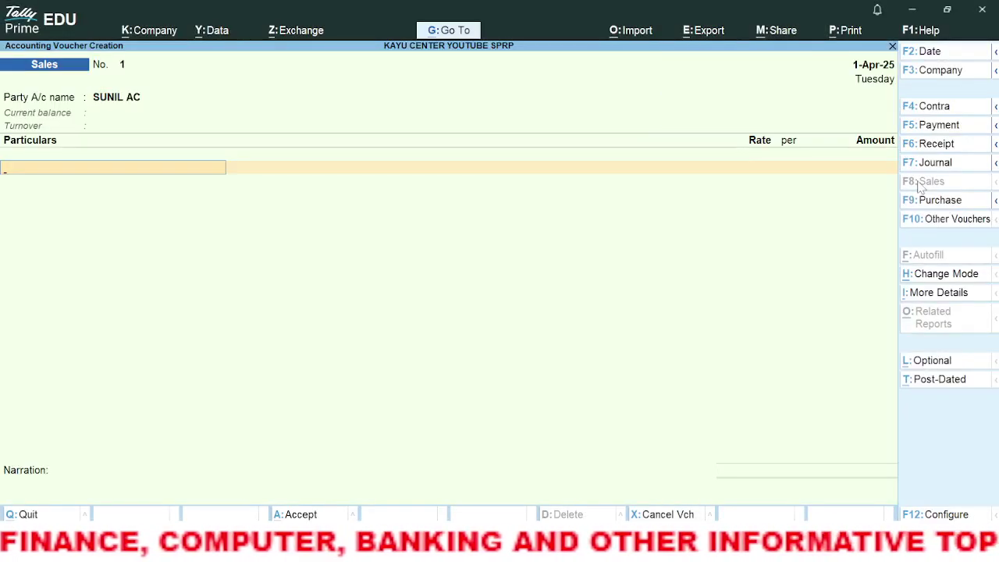
Add the SALES AC ledger to the sales voucher with the description GOODS.
type("SAL")
key("Return")
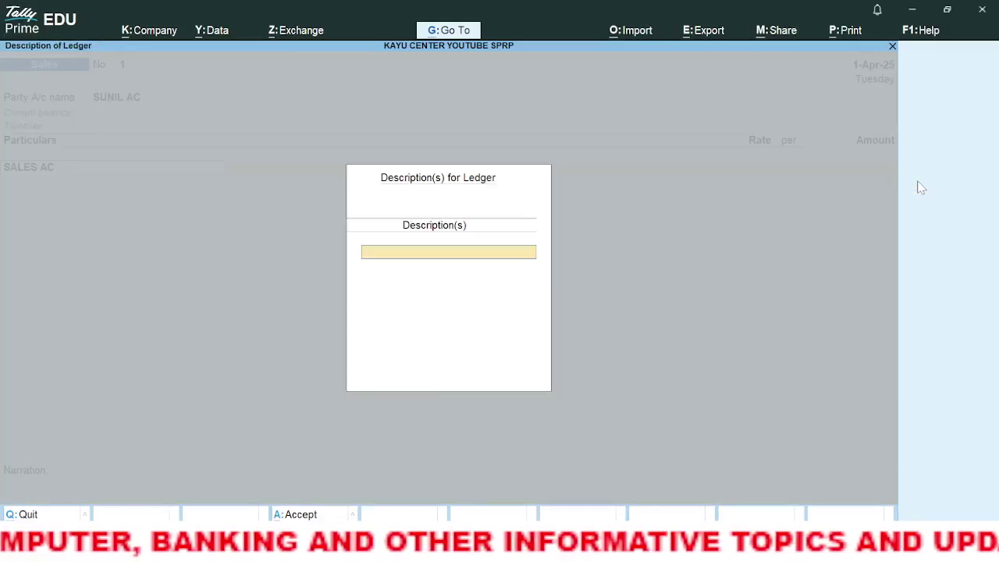
type("G")
key("BackSpace")
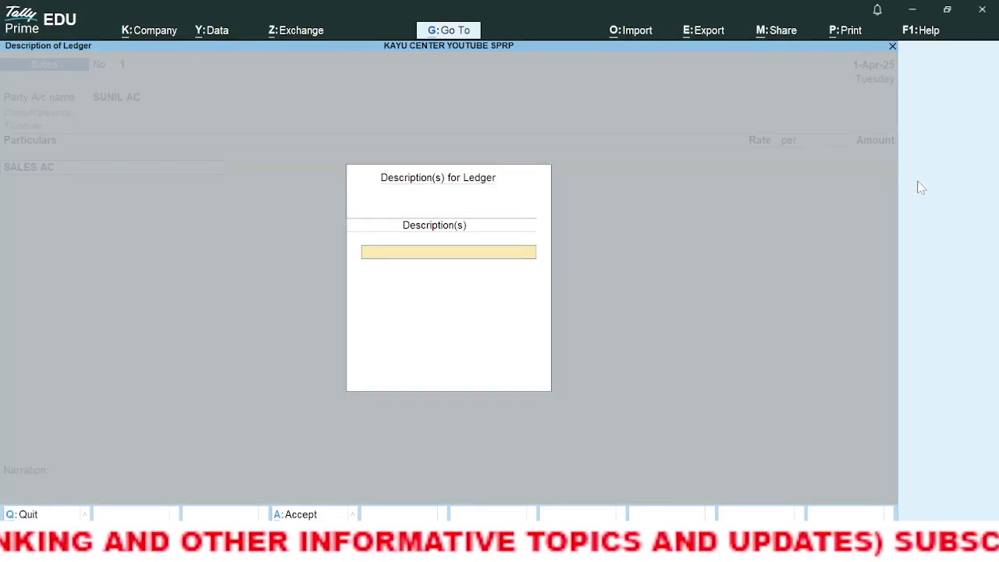
type("GOODS")
key("Return")
key("Return")
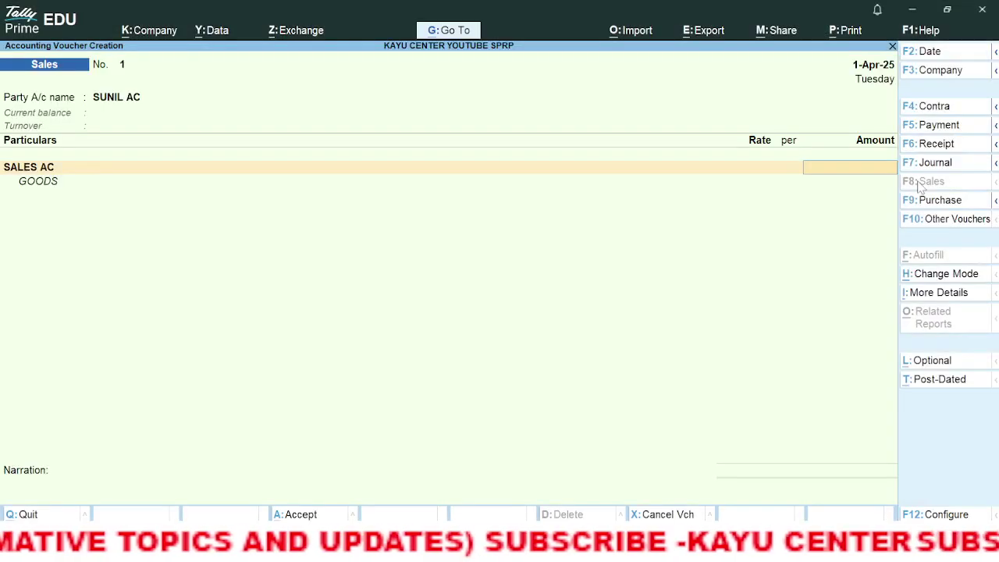
Set the SALES AC amount to 650000 and save the sales voucher with a blank narration.
type("650000")
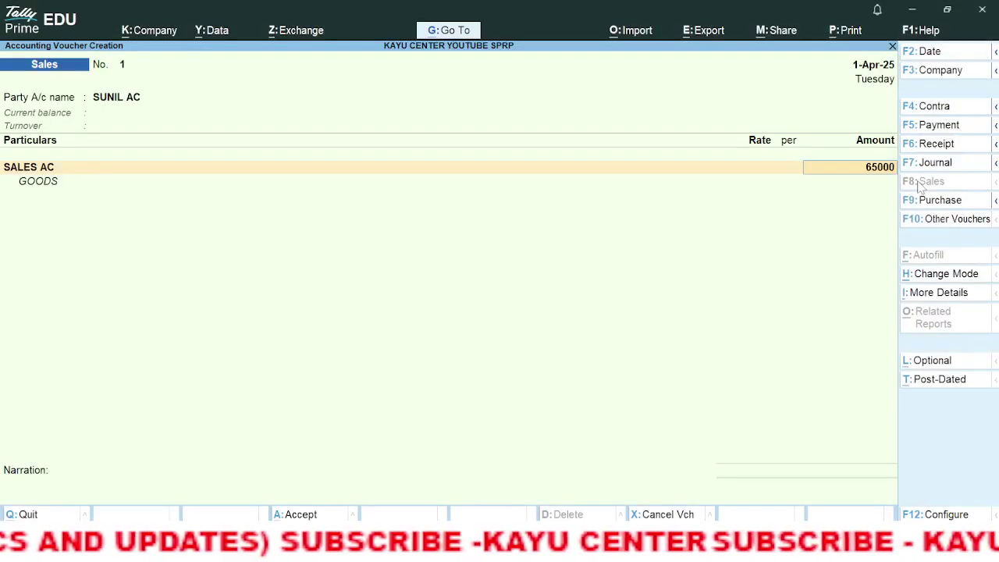
key("Return")
key("Return")
key("Return")
key("Return")
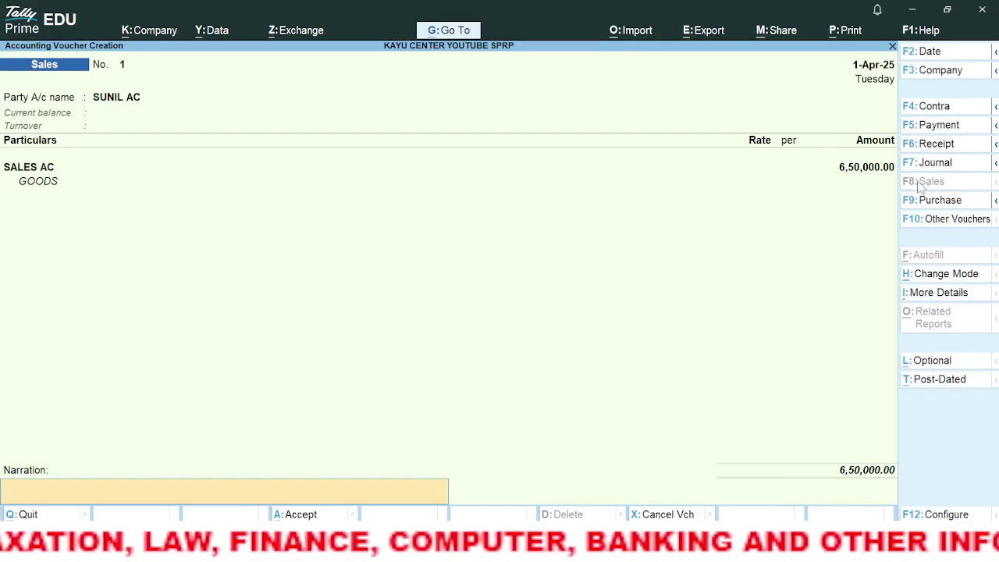
key("Return")
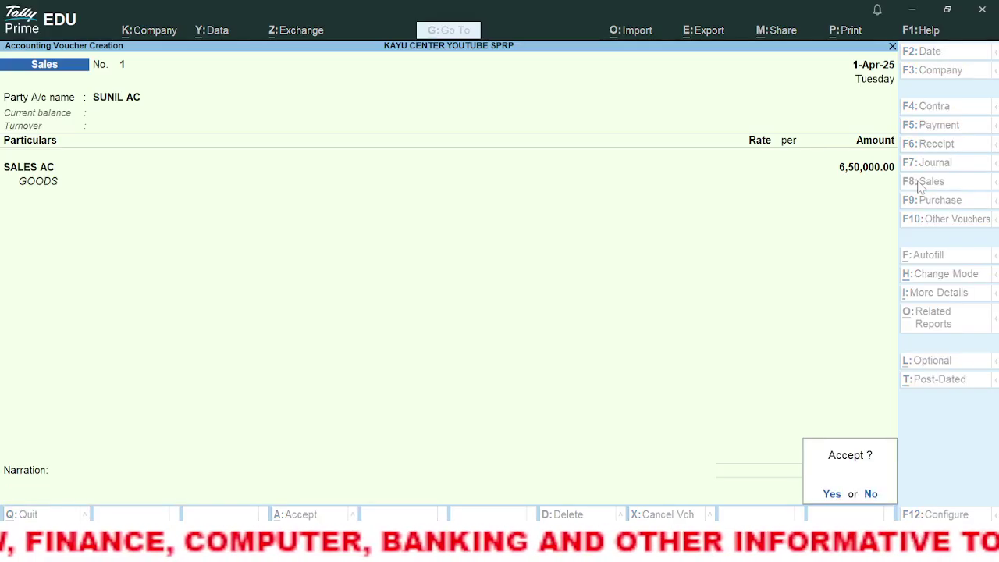
key("Return")
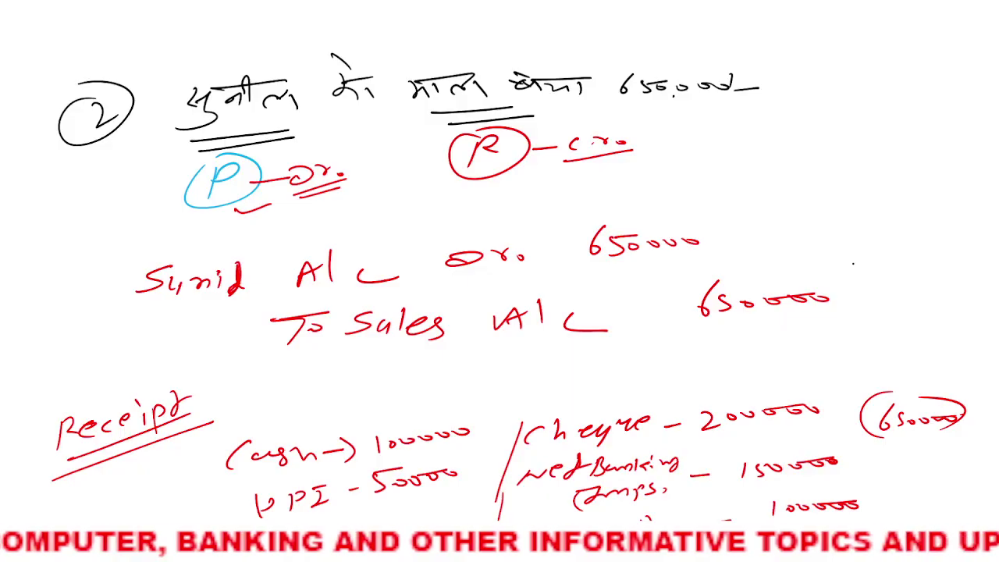
Return from the handwritten notes, change the voucher type to Payment and choose Cash as its account.
left_click_drag(833, 232, 911, 231)
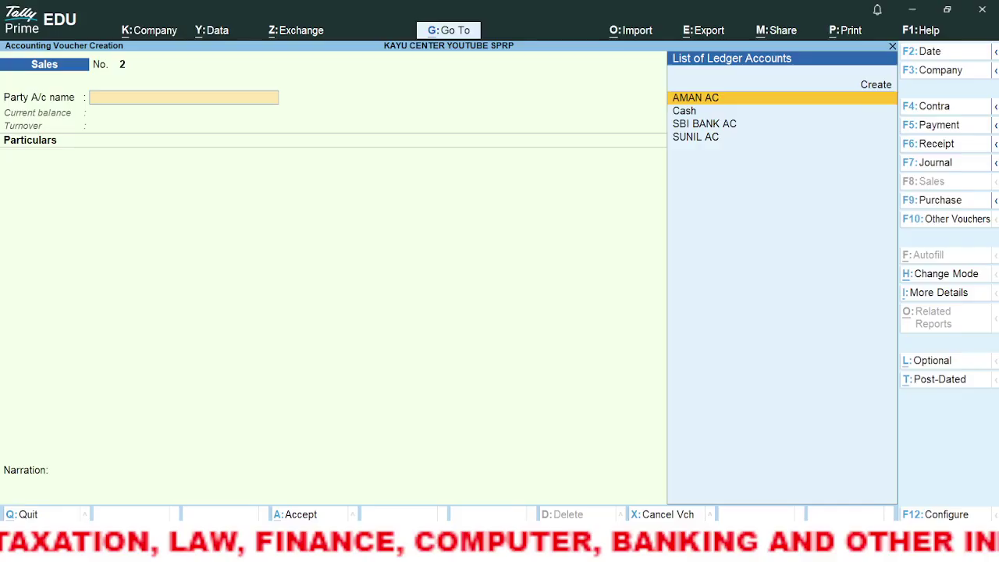
left_click(938, 125)
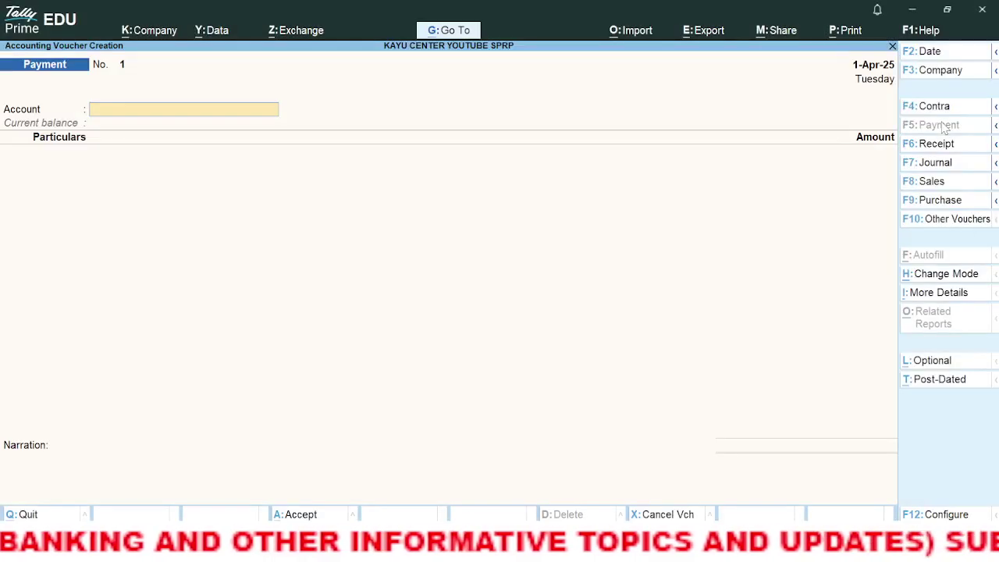
type("CAS")
key("Return")
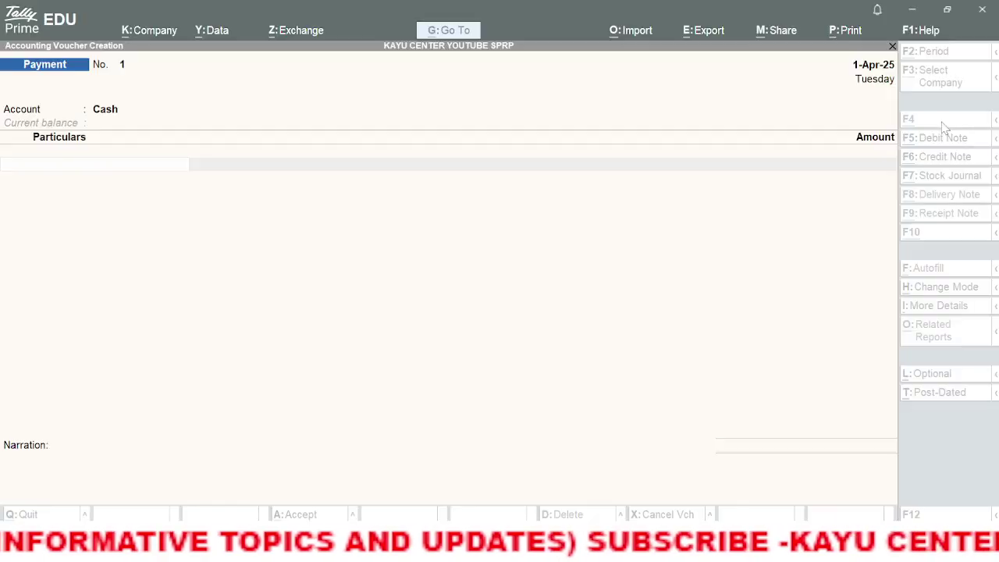
Add the supplier's ledger for 100000, save the cash payment voucher with a blank narration, and tick off the first transaction in the notes.
type("AMA")
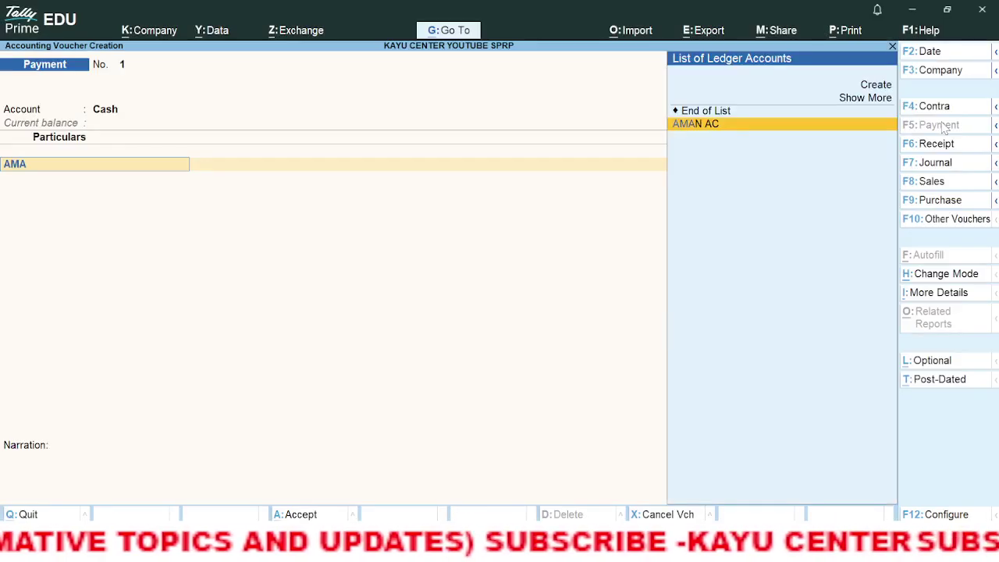
key("Return")
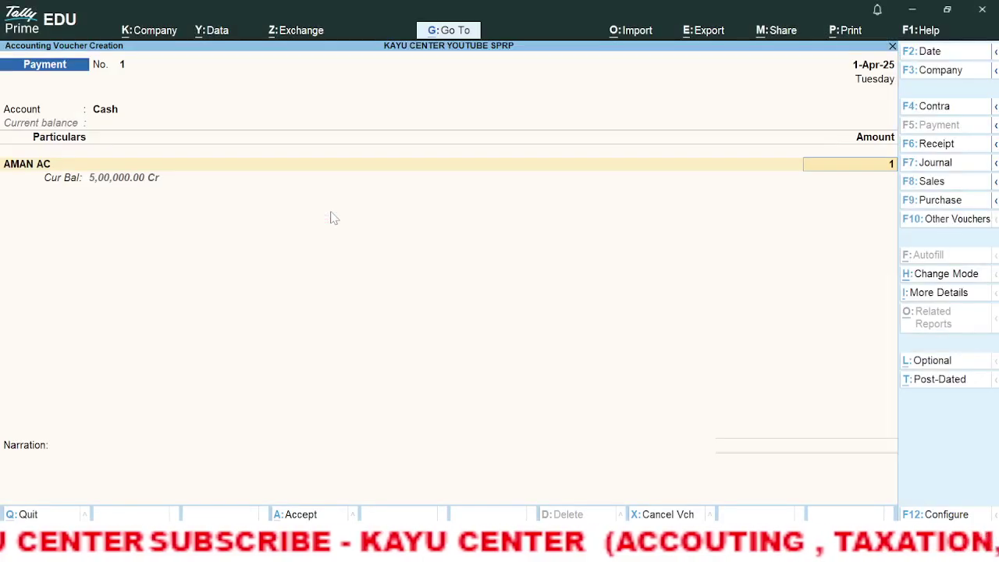
type("00000")
key("Return")
key("Return")
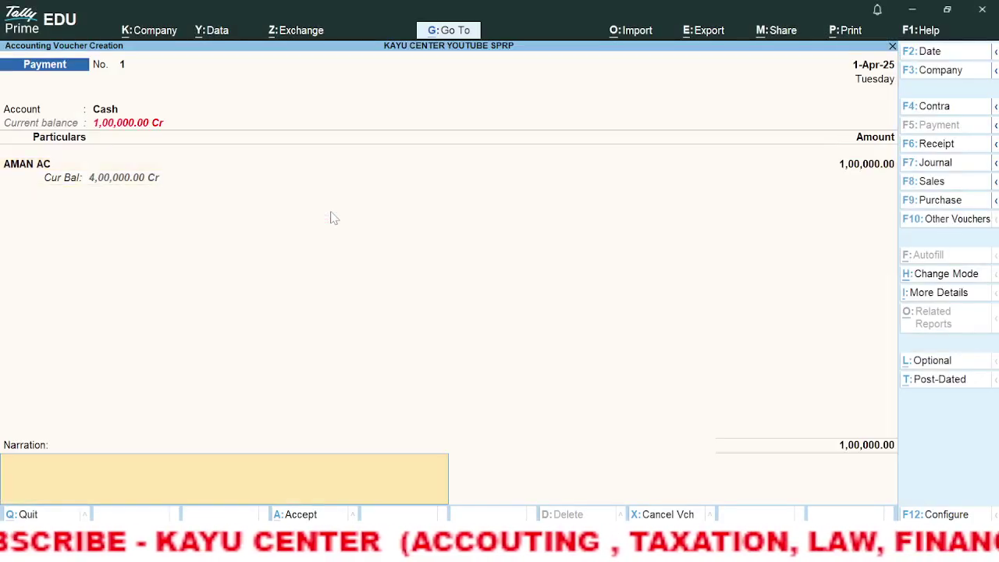
key("Return")
key("Return")
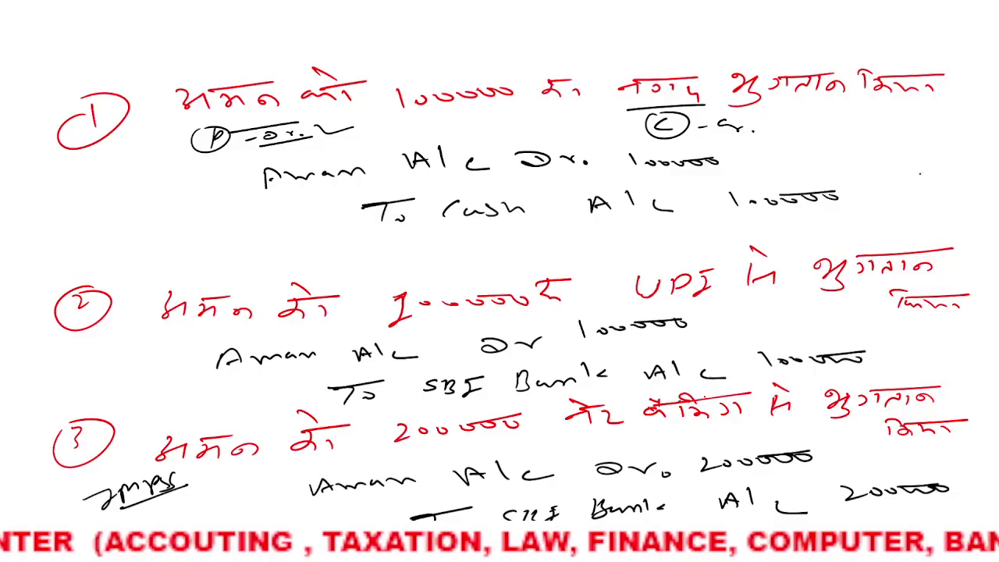
left_click_drag(850, 161, 927, 165)
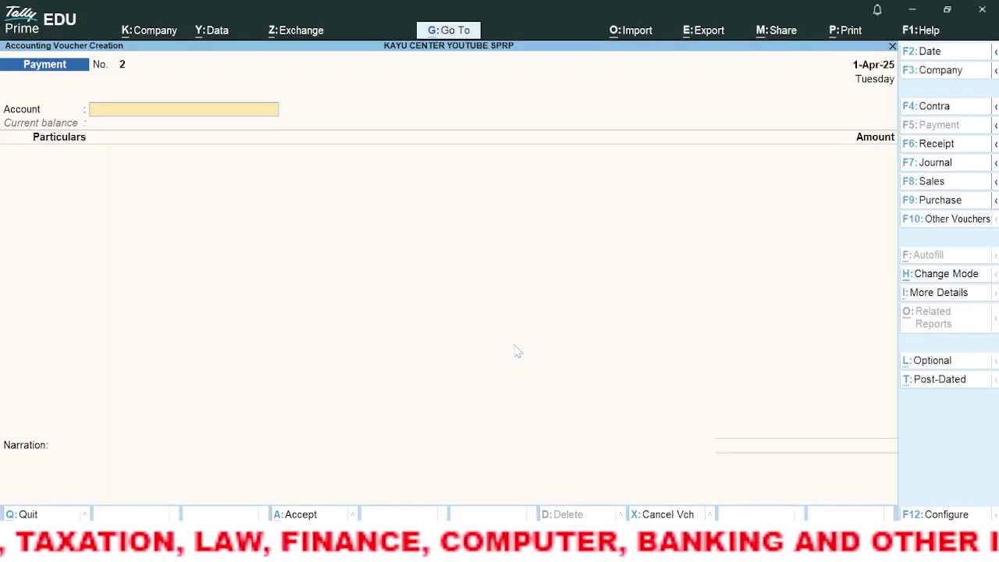
Choose SBI BANK AC as the second payment voucher's account and add the supplier's ledger under particulars.
type("SB")
key("Return")
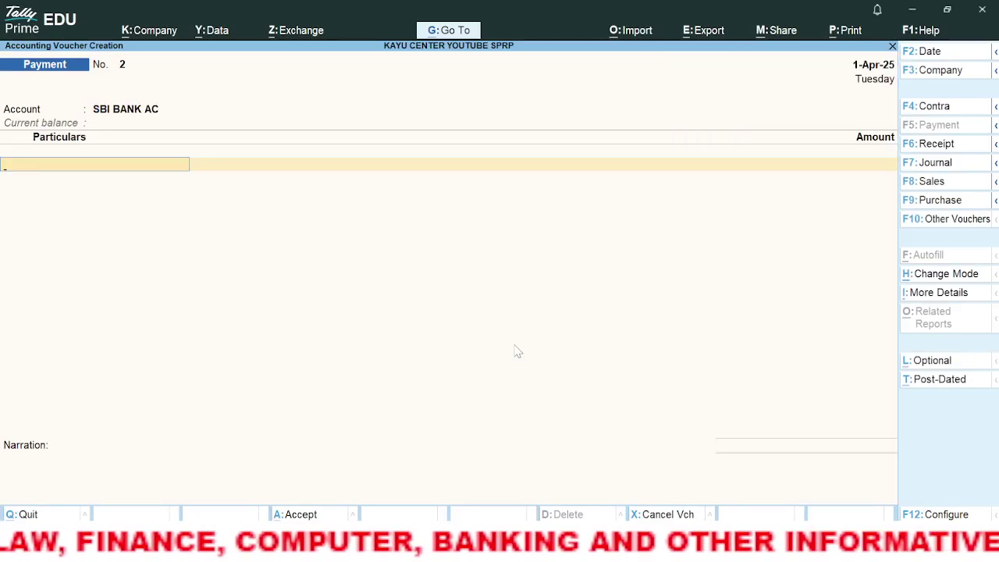
type("AMA")
key("Return")
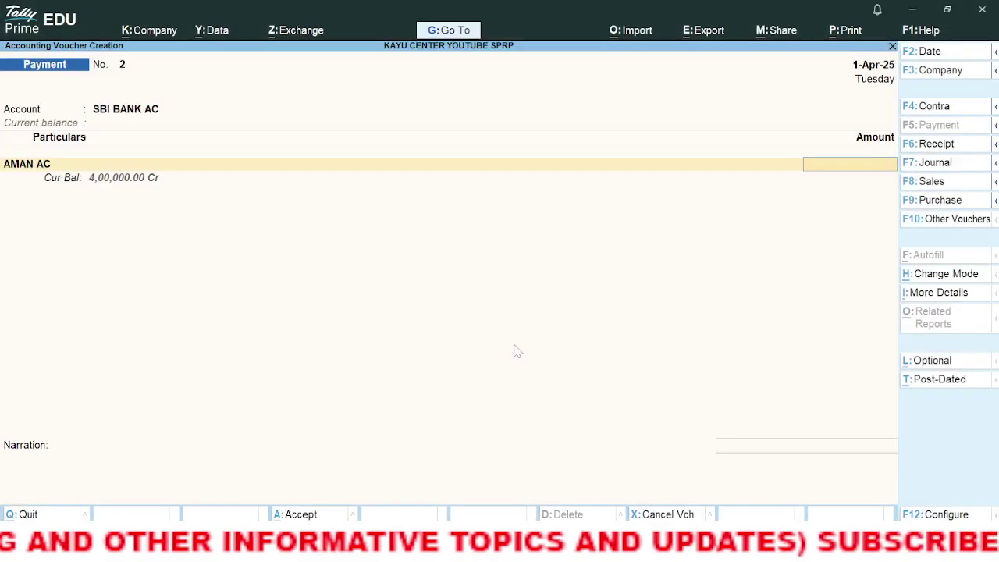
Set the supplier's amount to 100000, save the voucher with a blank narration, and tick off the UPI transaction in the notes.
type("100000")
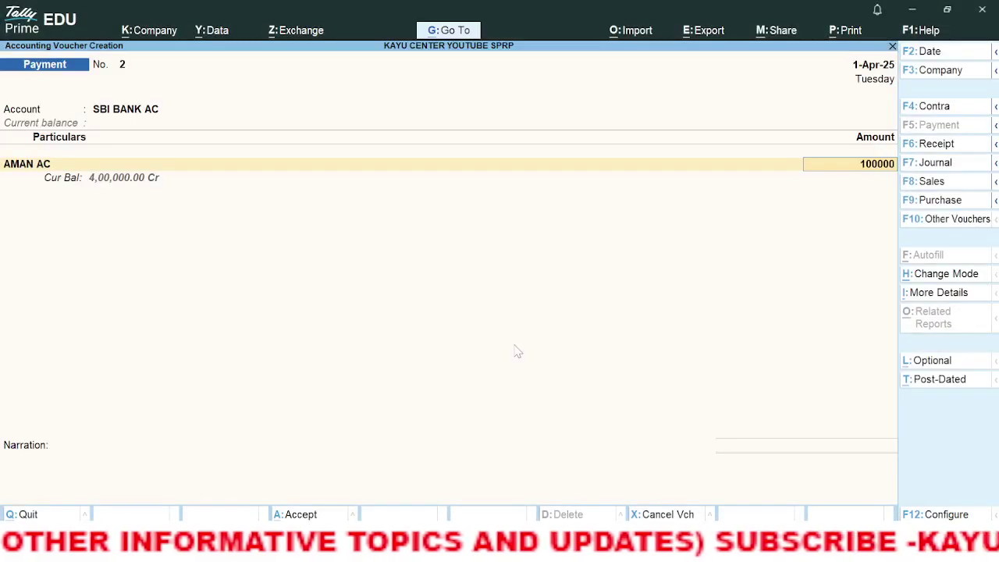
key("Return")
key("Return")
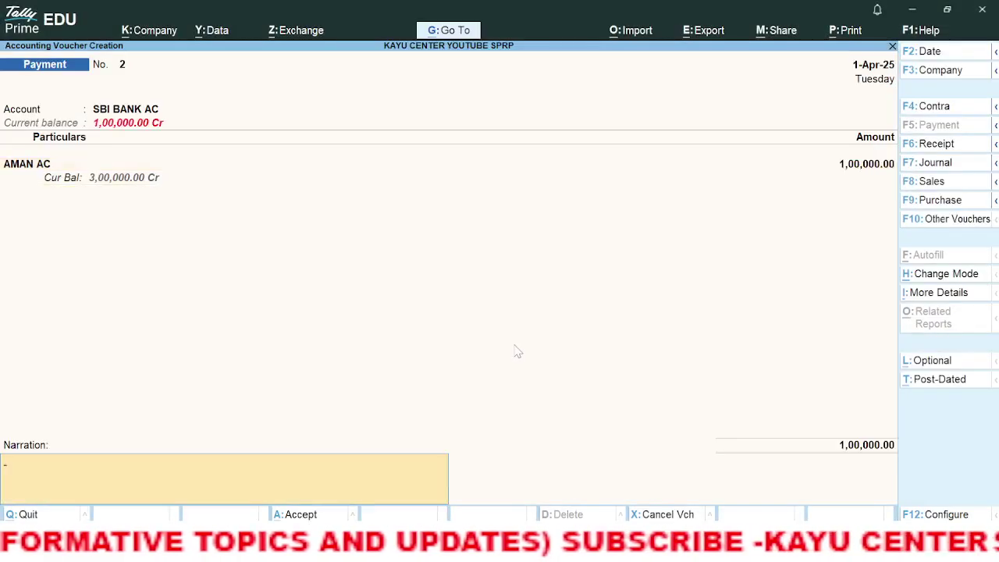
key("Return")
key("Return")
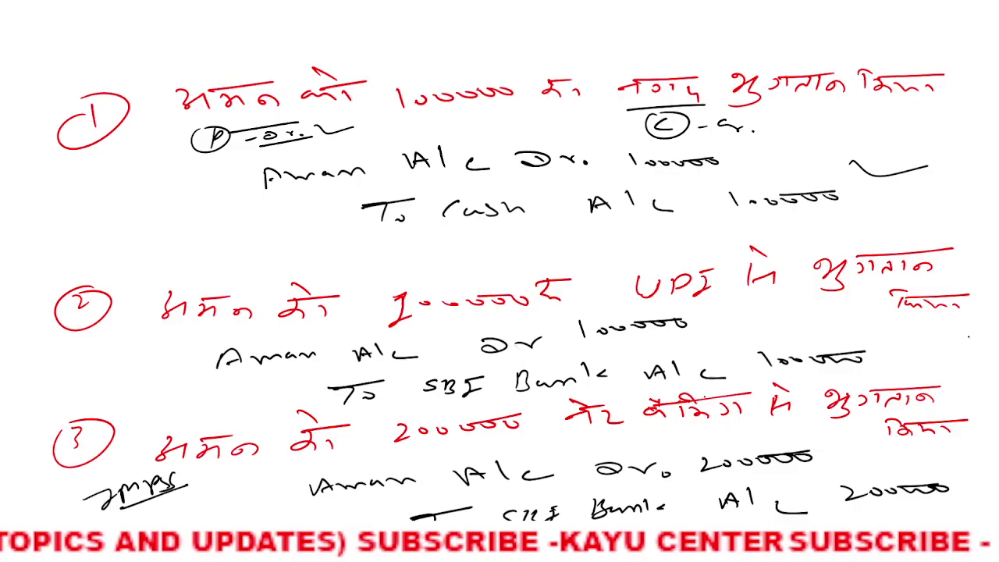
left_click_drag(778, 318, 843, 315)
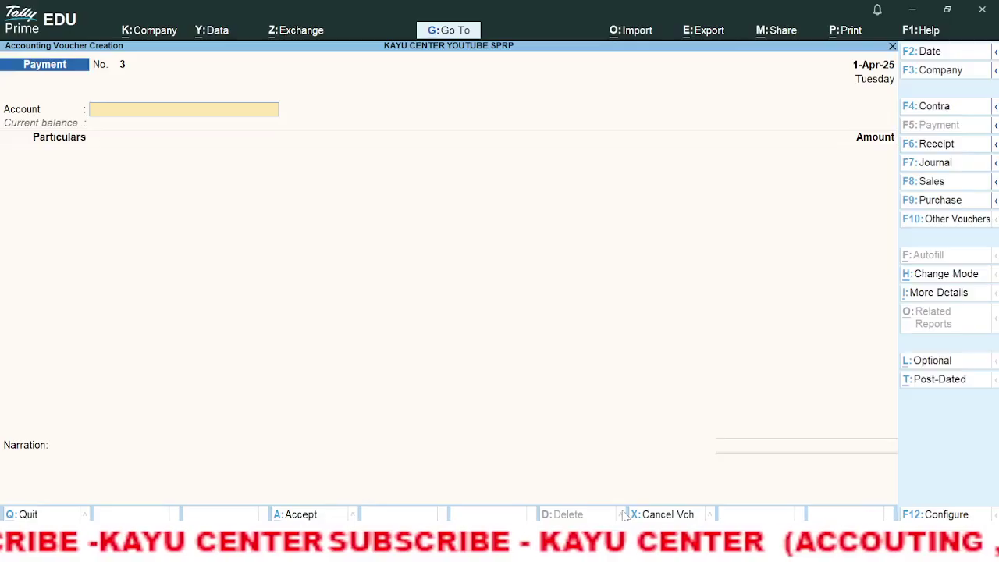
Choose SBI BANK AC as the account of the third payment voucher and add the supplier's ledger to it.
type("SB")
key("Return")
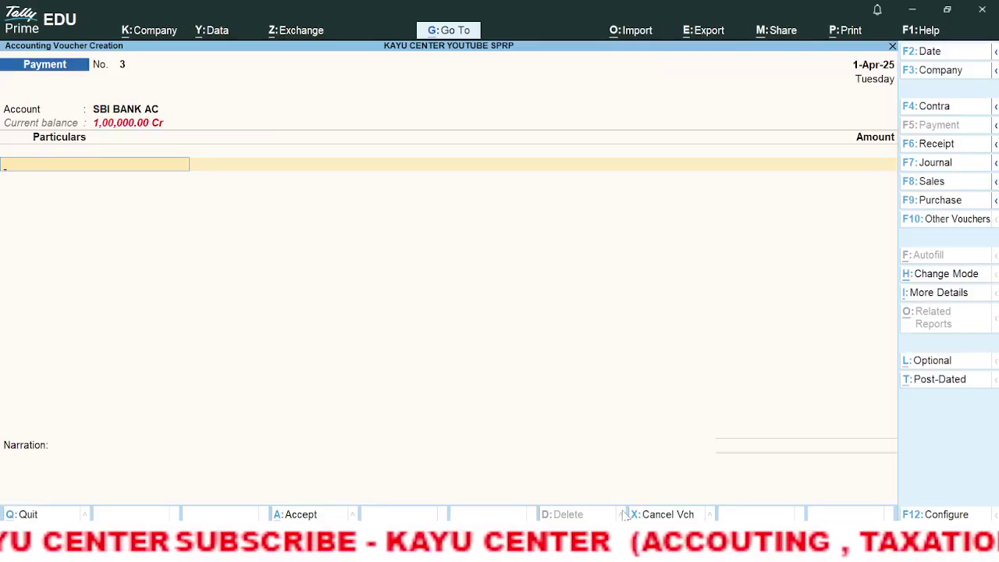
type("AMA")
key("Return")
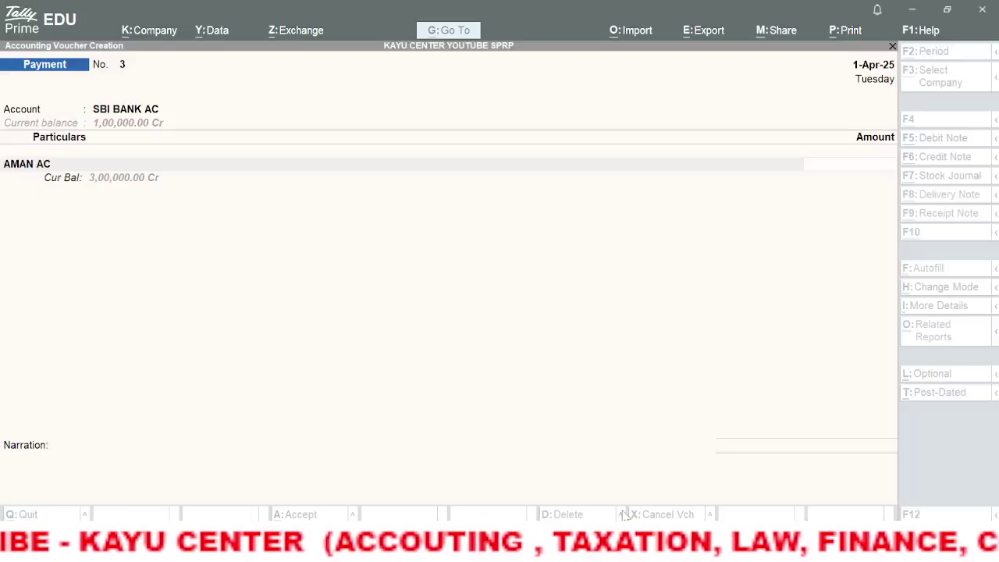
Set the supplier's amount to 200000 and save the payment voucher with the narration NET BANKING.
type("2,00,")
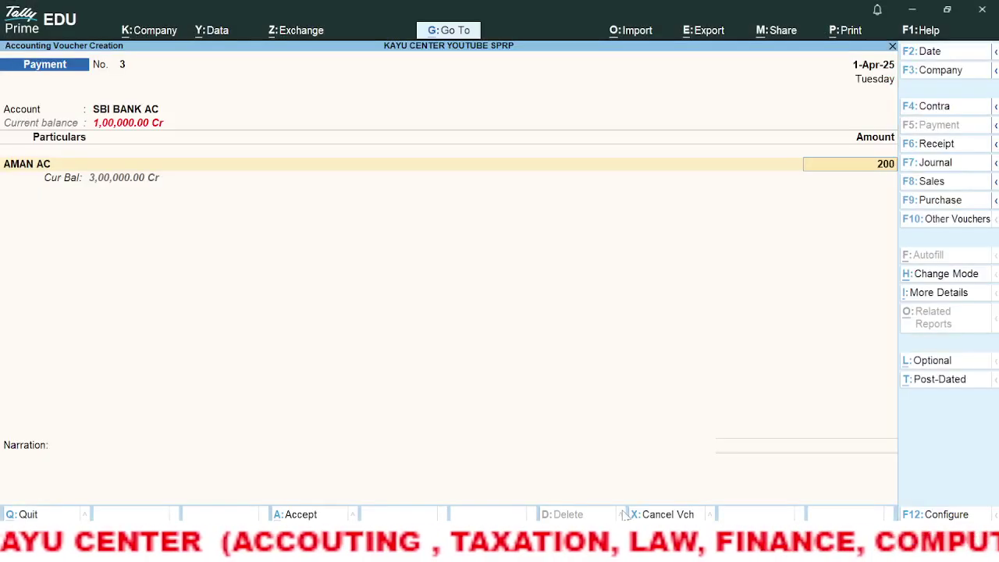
type("000")
key("Return")
key("Return")
type("N")
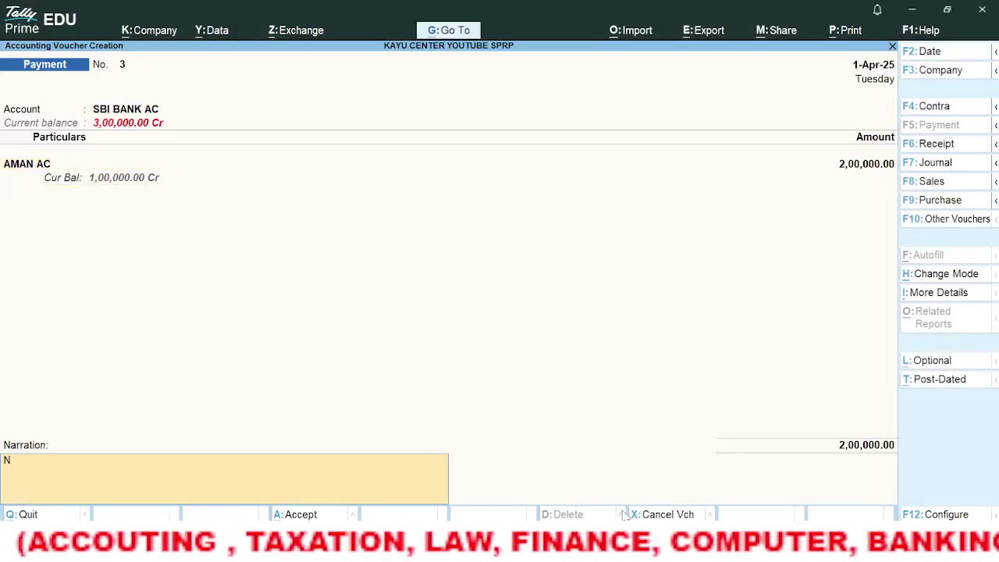
type("ET BANKI")
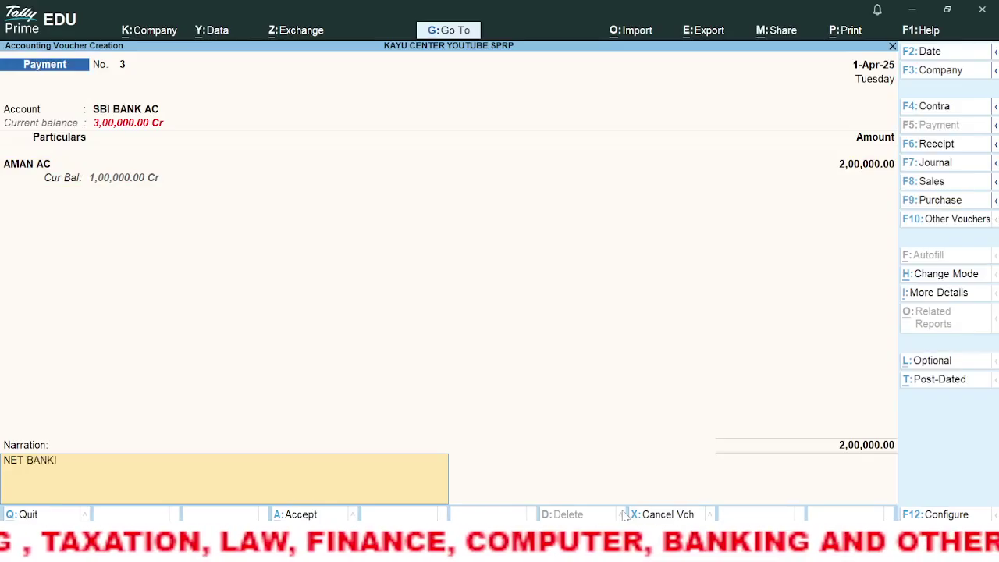
type("NG")
key("Return")
key("Return")
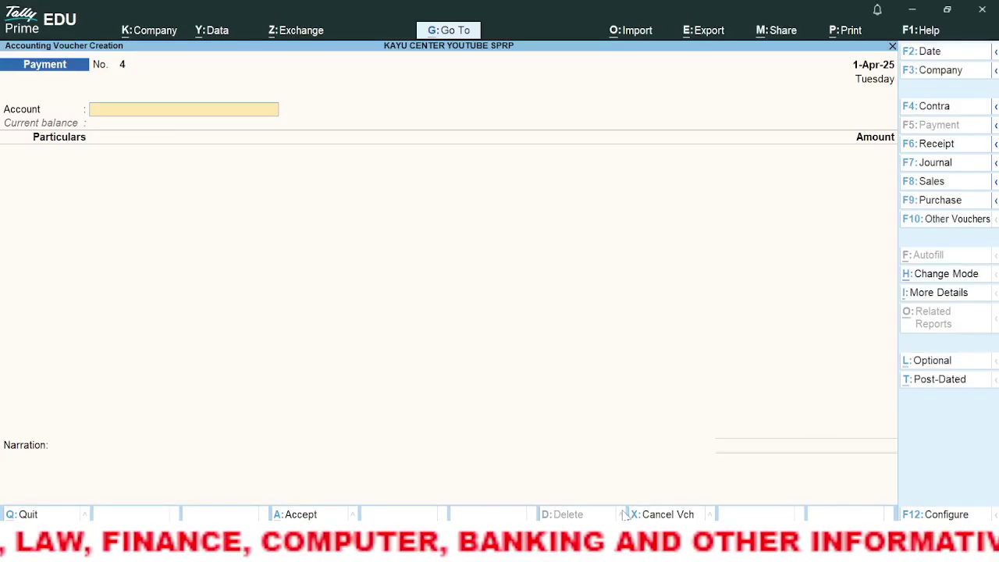
Try to choose an account starting with HD for the fourth payment voucher.
key("alt")
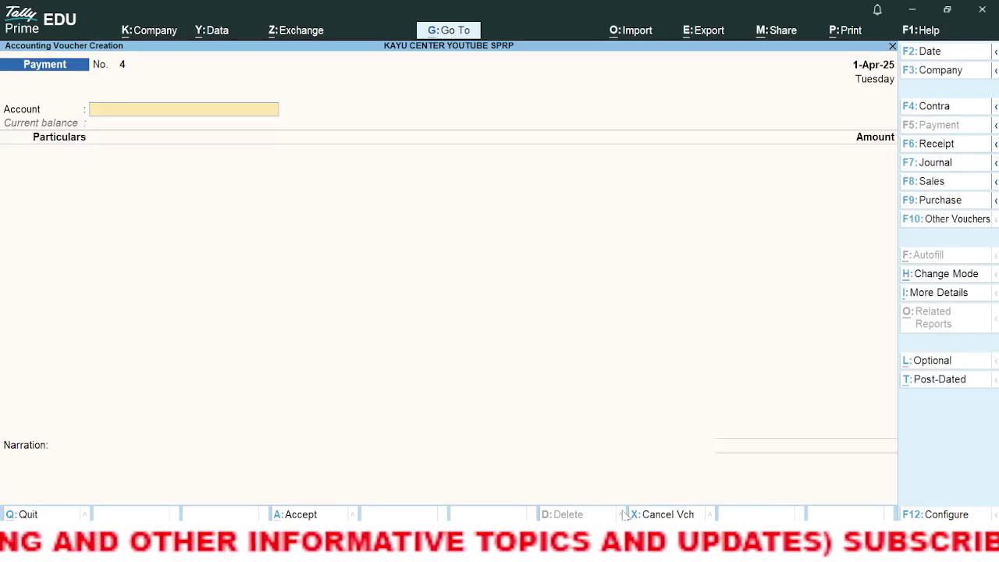
type("H")
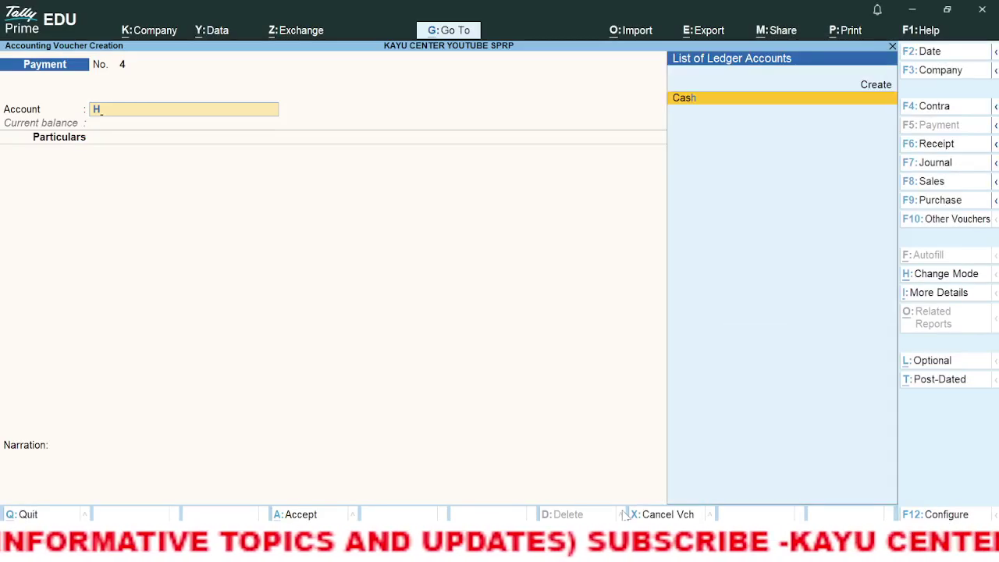
key("d")
key("d")
key("d")
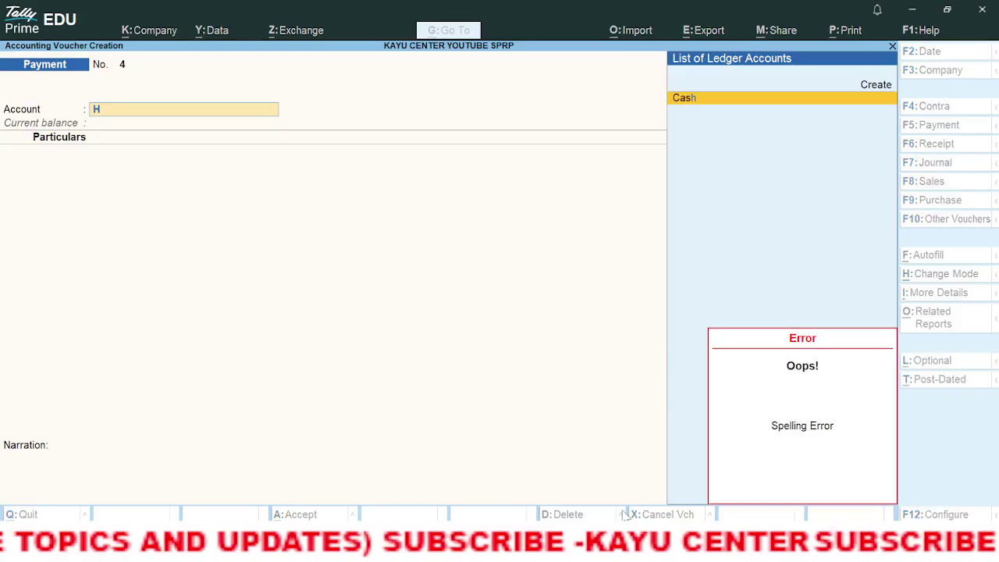